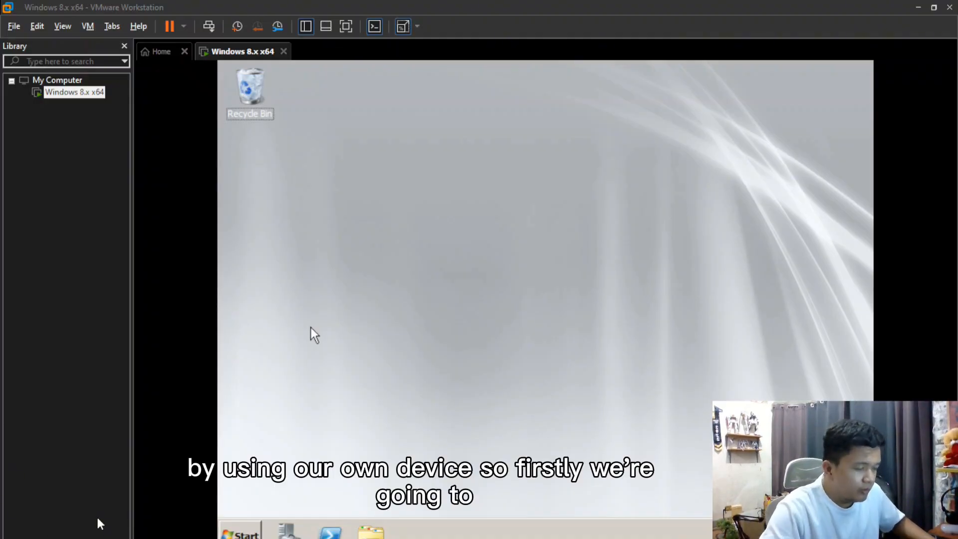
Focus the guest desktop and launch Server Manager from the guest taskbar.
left_click(315, 394)
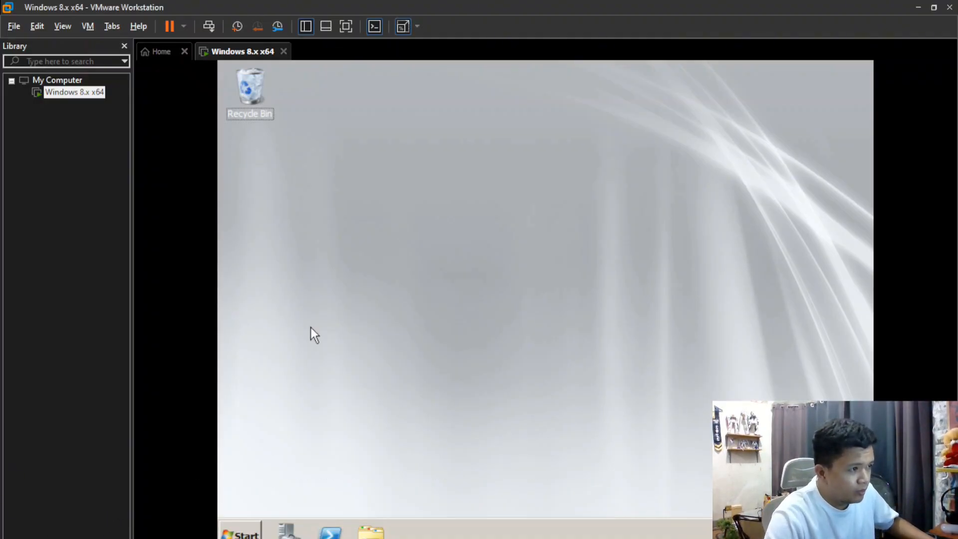
left_click(292, 530)
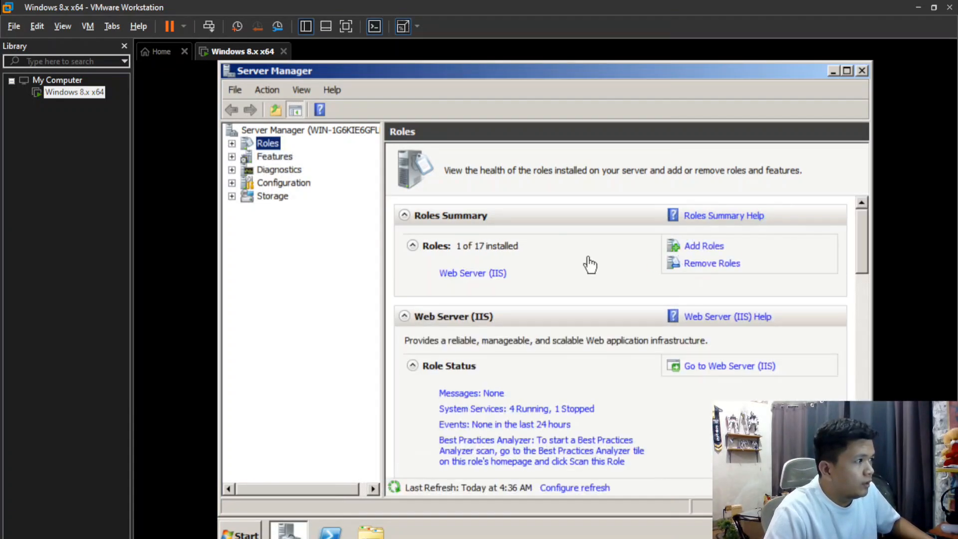
Start the Add Roles Wizard, tick Remote Desktop Services, and advance to its role services list.
left_click(694, 243)
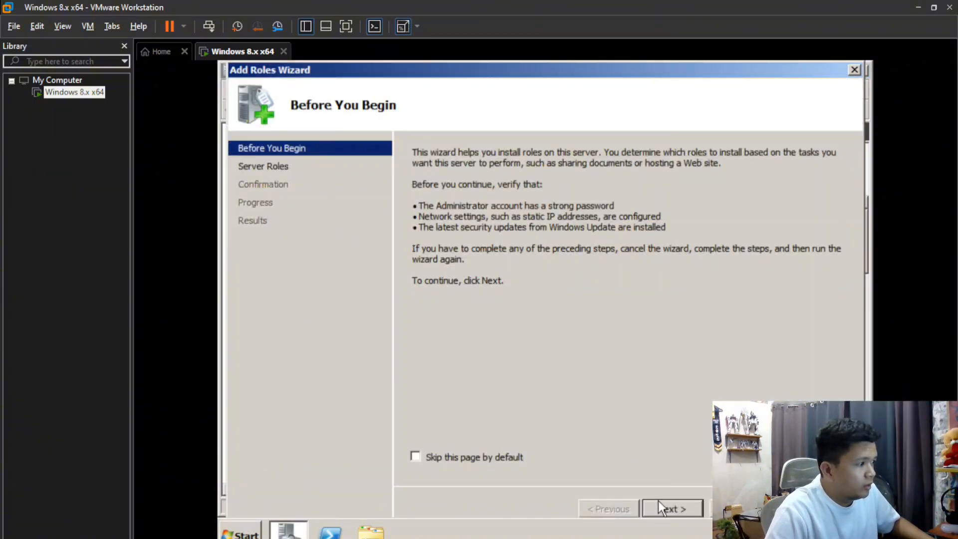
left_click(660, 501)
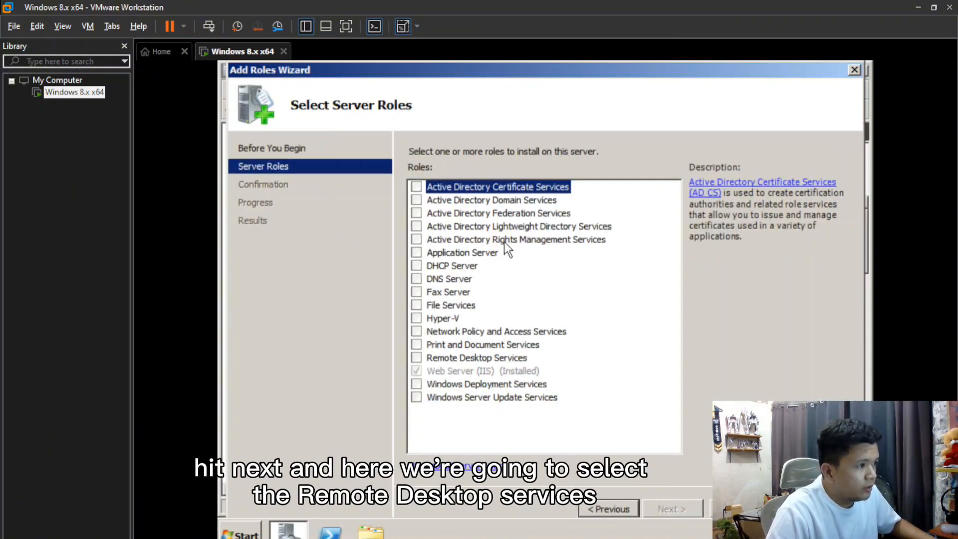
left_click(419, 358)
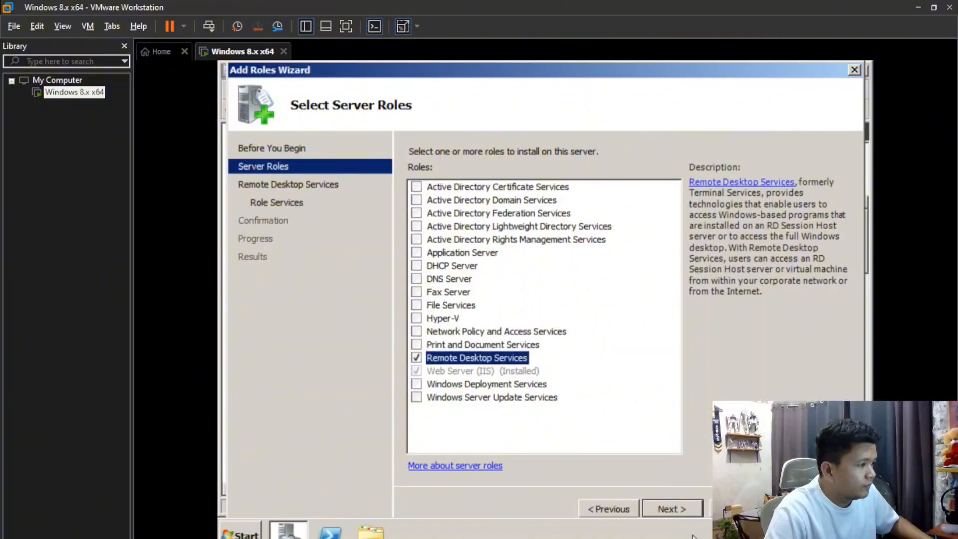
left_click(687, 514)
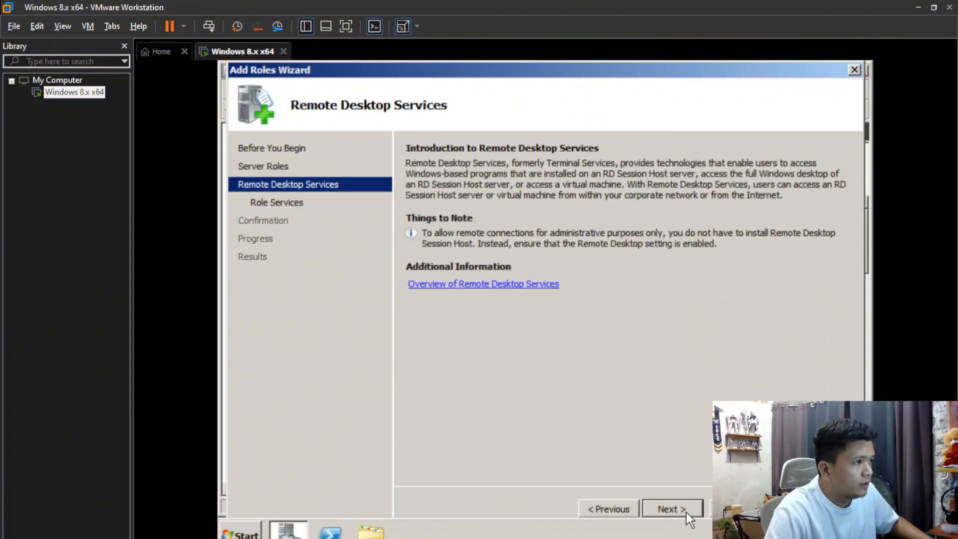
left_click(687, 512)
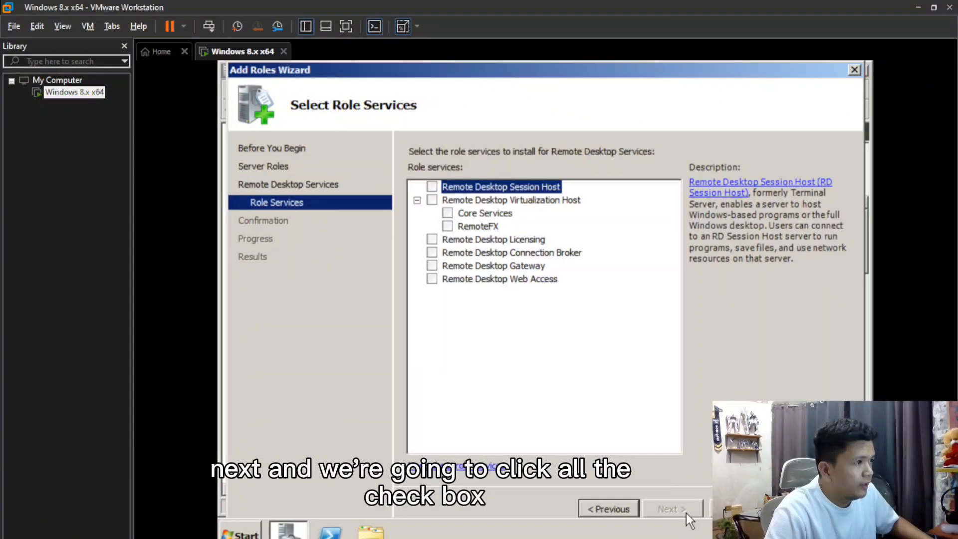
Tick Remote Desktop Session Host; Virtualization Host is refused by a Hyper-V incompatibility message.
left_click(433, 188)
left_click(432, 187)
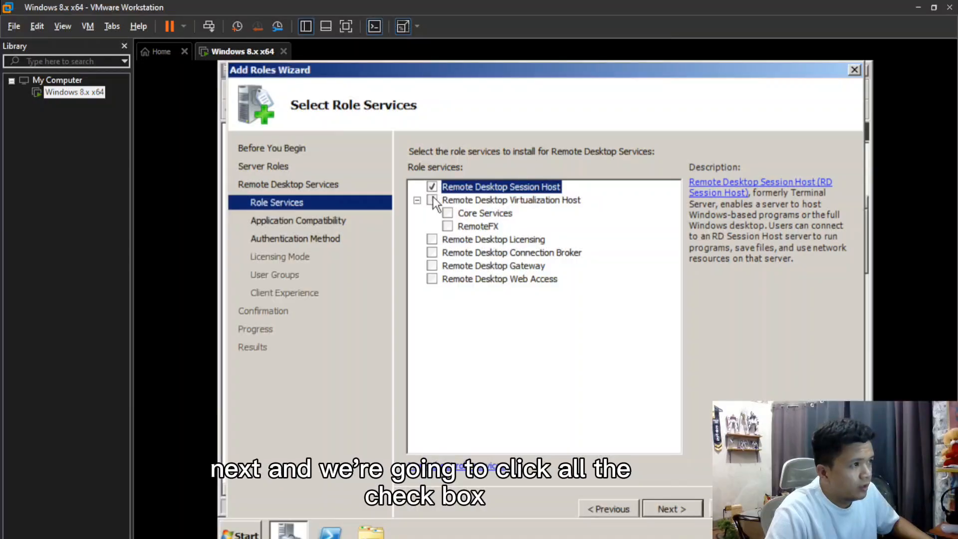
left_click(432, 198)
left_click(634, 373)
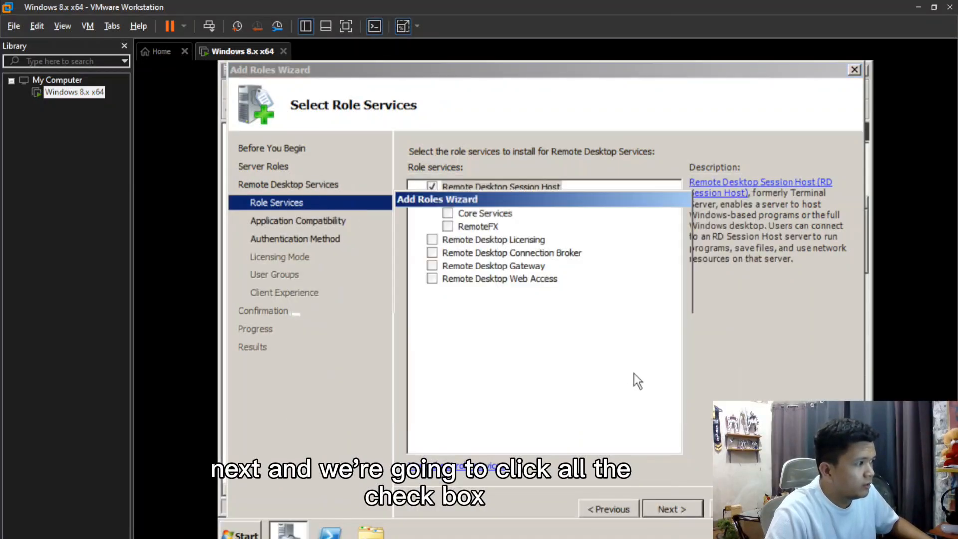
left_click(669, 318)
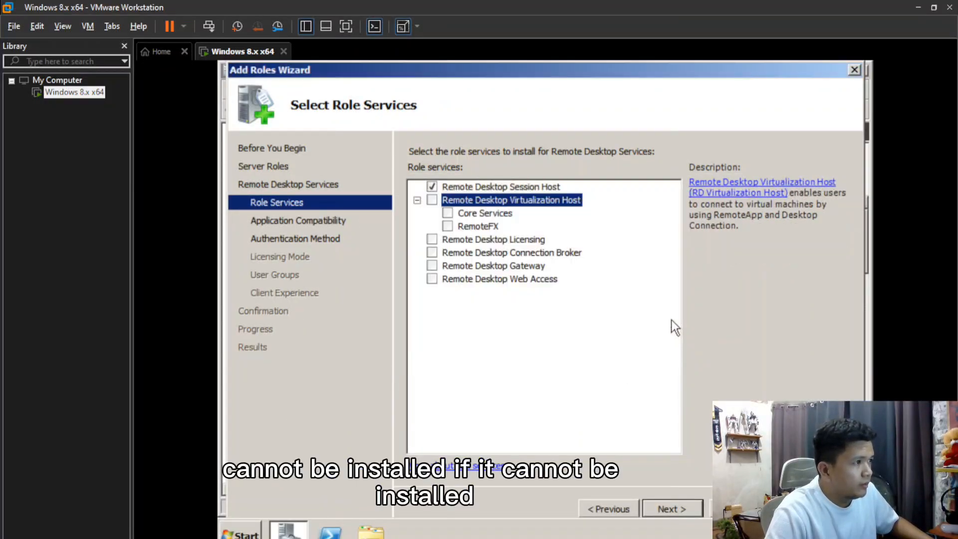
Add Licensing, Gateway with its required services, and Web Access; Connection Broker fails on domain membership.
left_click(433, 240)
left_click(431, 264)
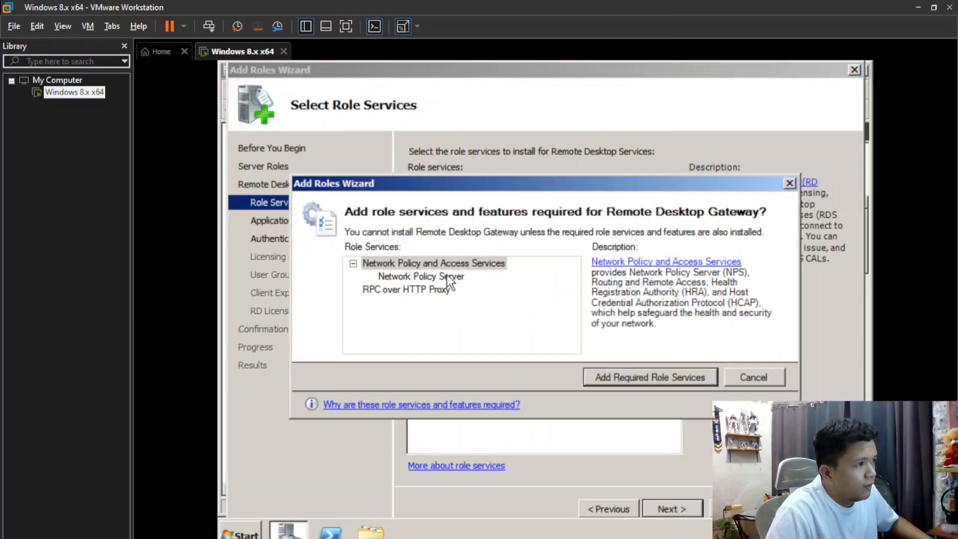
left_click(678, 383)
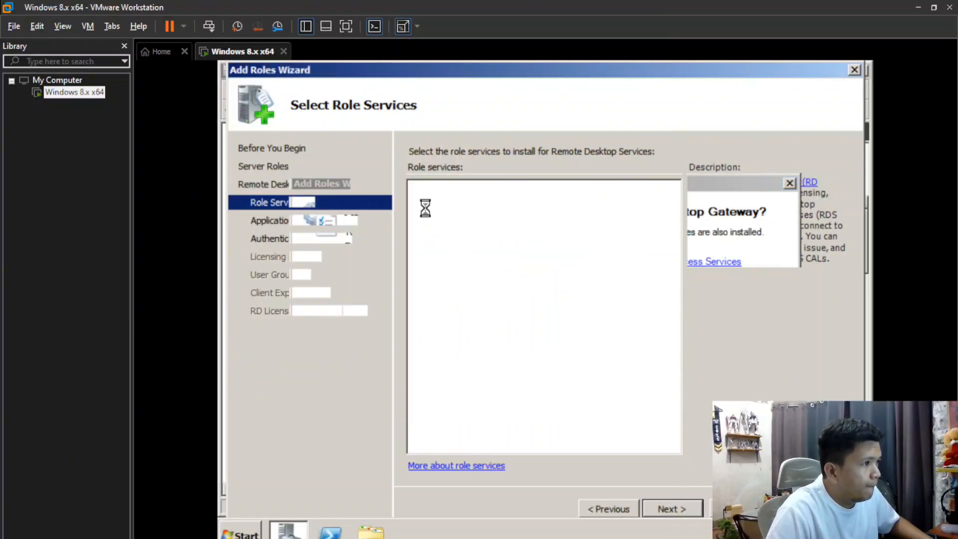
left_click(448, 253)
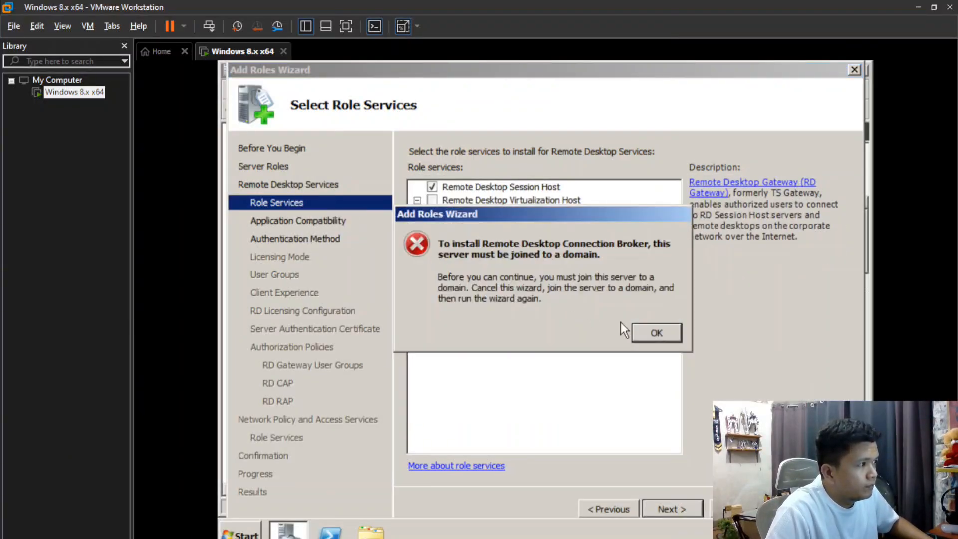
left_click(657, 333)
left_click(432, 279)
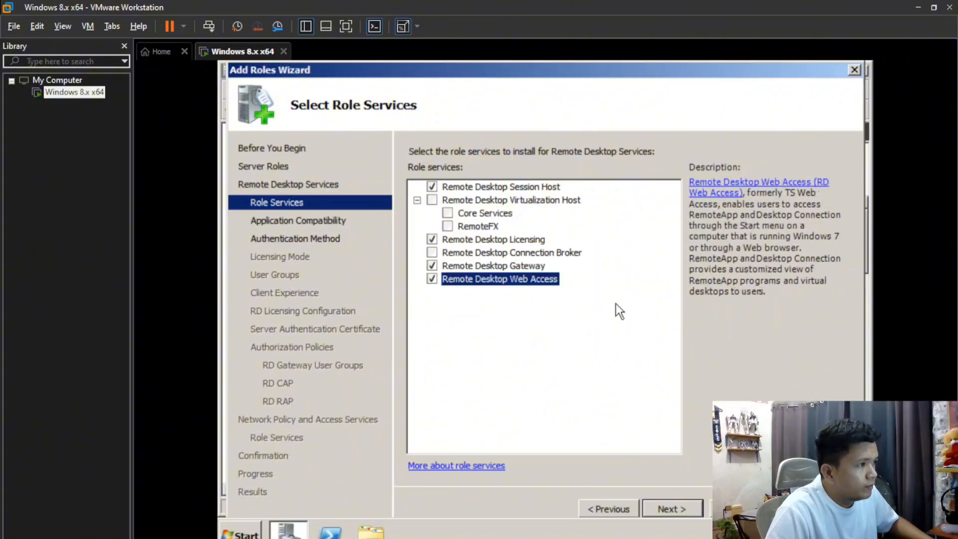
Try adding Core Services, dismiss the Hyper-V message, and continue past the compatibility warning.
left_click(493, 215)
left_click(448, 213)
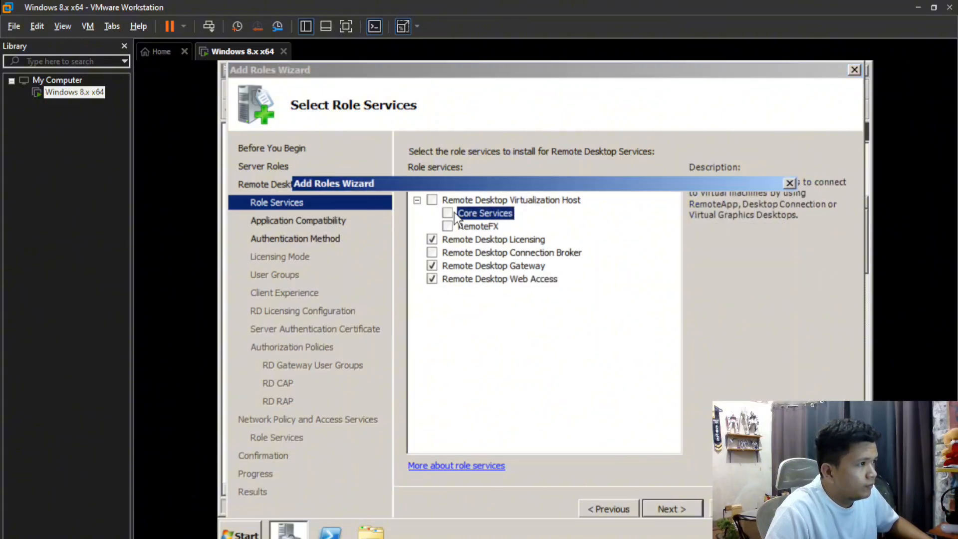
left_click(652, 384)
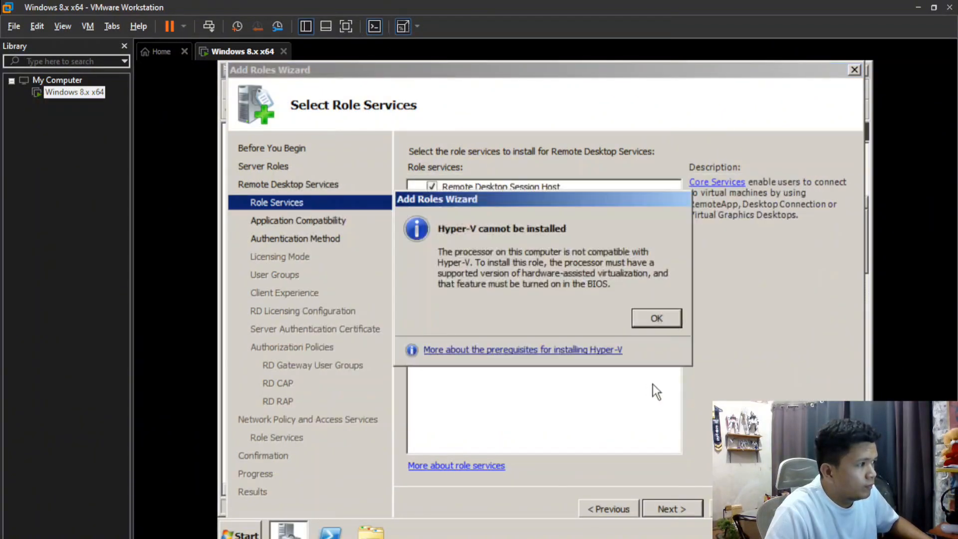
left_click(653, 317)
left_click(675, 509)
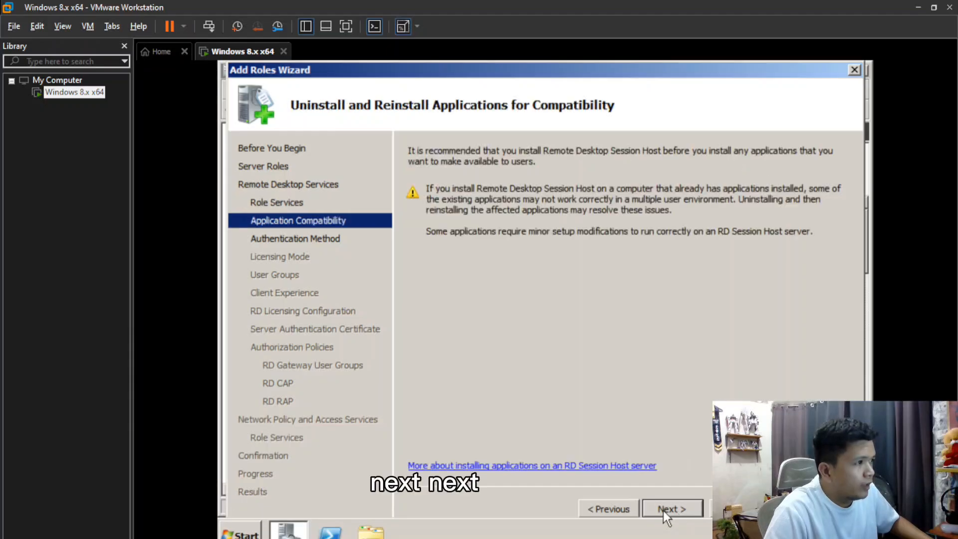
left_click(660, 508)
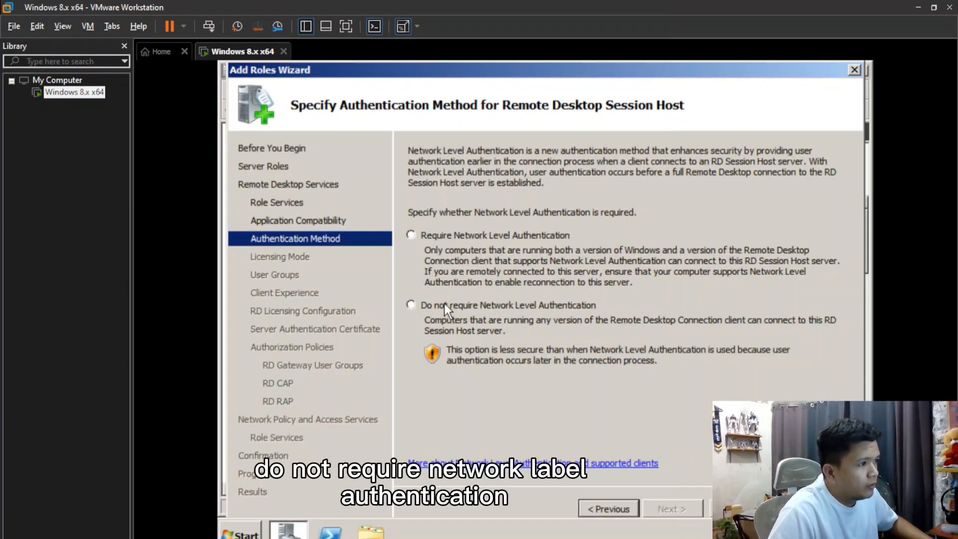
Disable Network Level Authentication, defer licensing mode, keep Administrators, and skip client experience features.
left_click(428, 307)
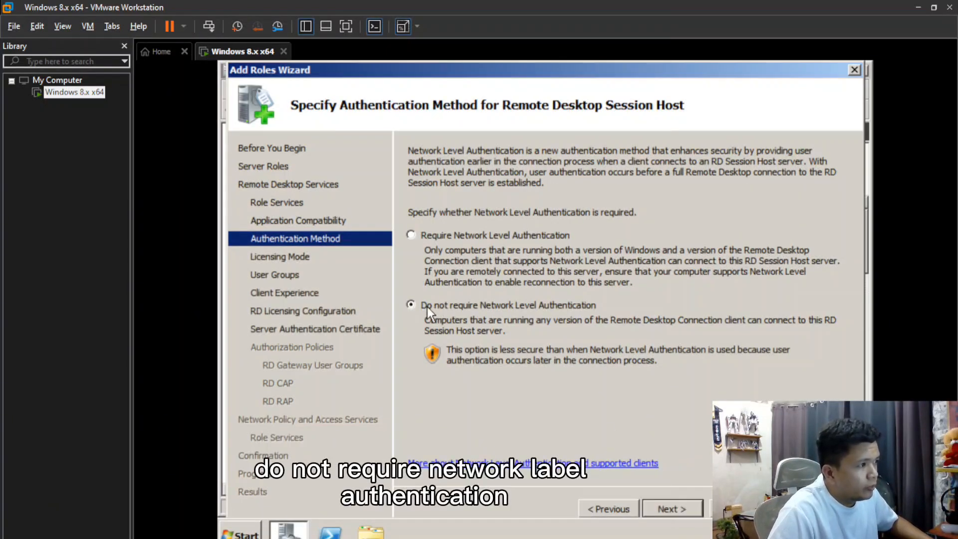
left_click(680, 506)
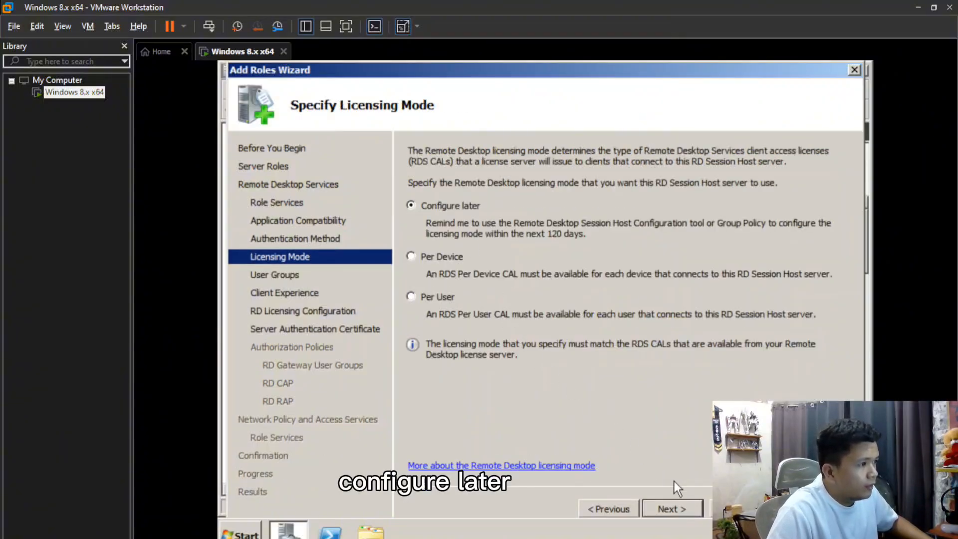
left_click(686, 501)
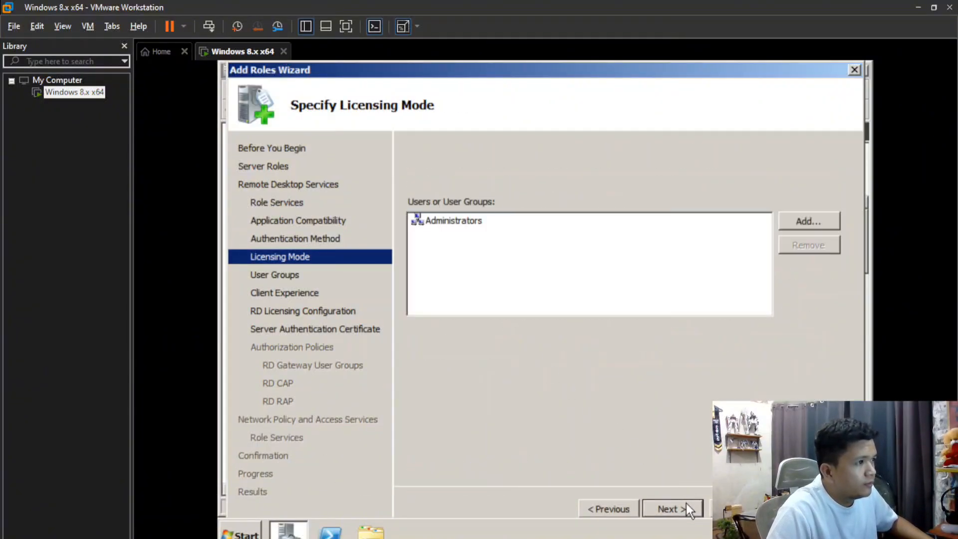
left_click(682, 504)
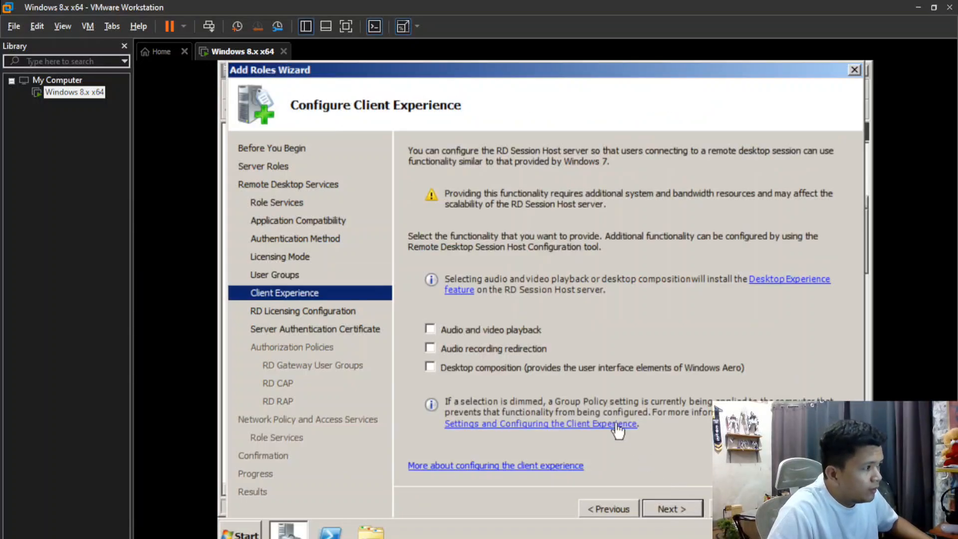
left_click(671, 507)
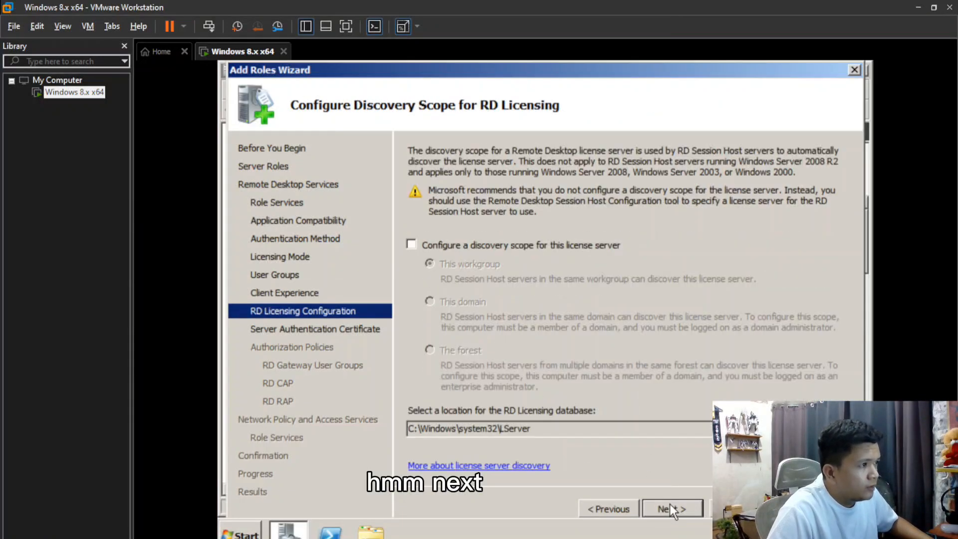
Leave the licensing discovery scope off and defer choosing the RD Gateway SSL certificate.
left_click(418, 244)
left_click(419, 243)
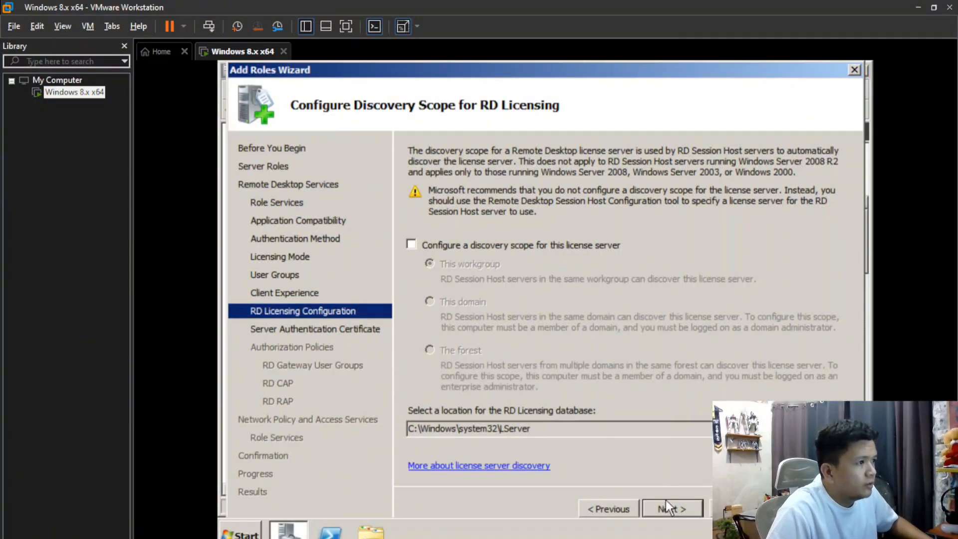
left_click(679, 505)
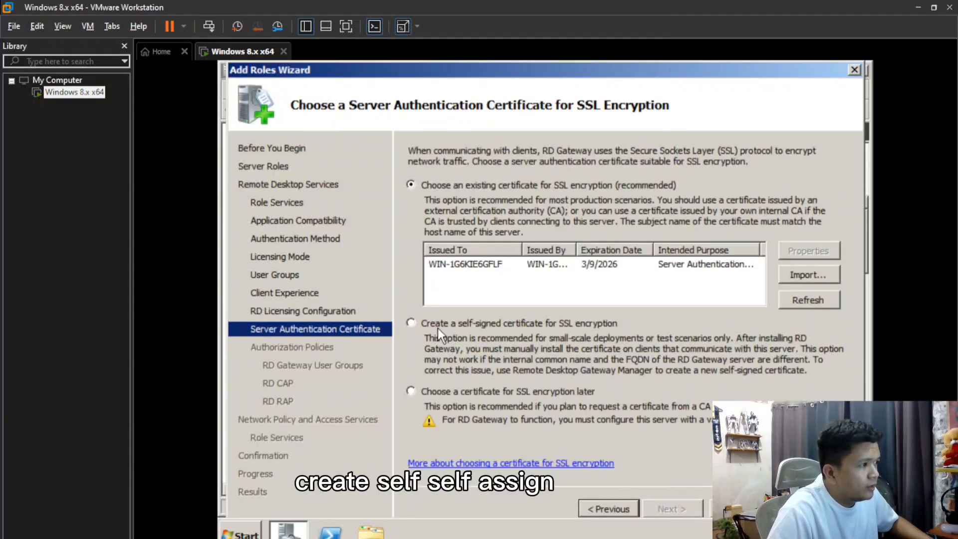
left_click(409, 322)
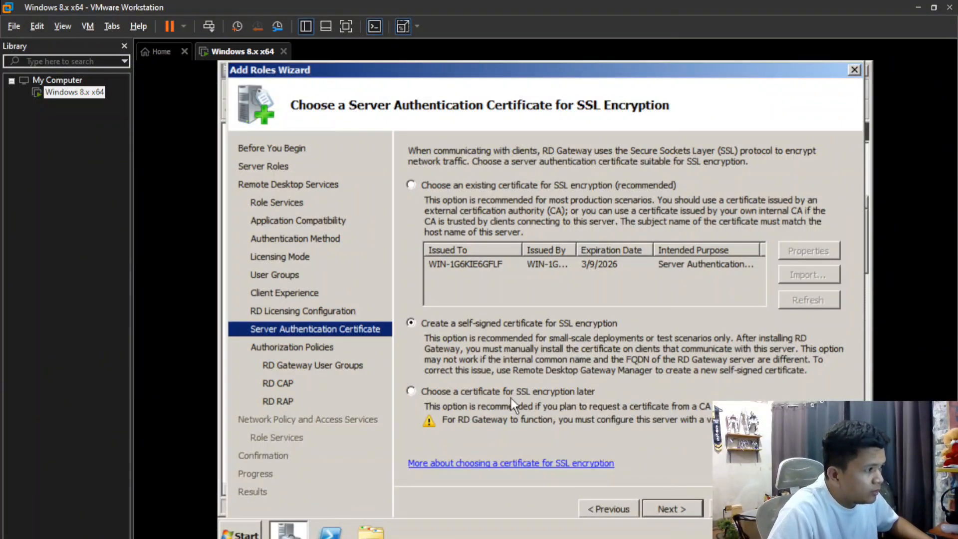
left_click(430, 394)
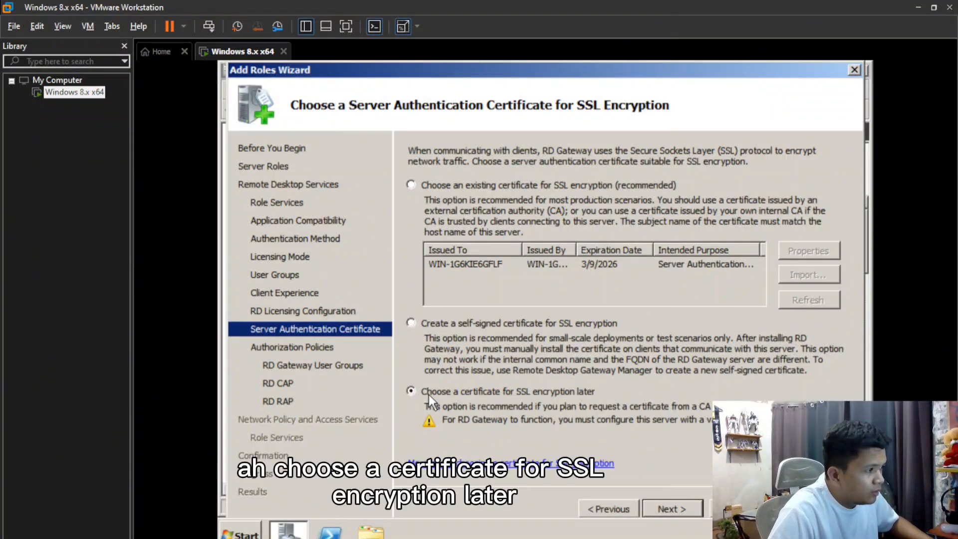
left_click(690, 505)
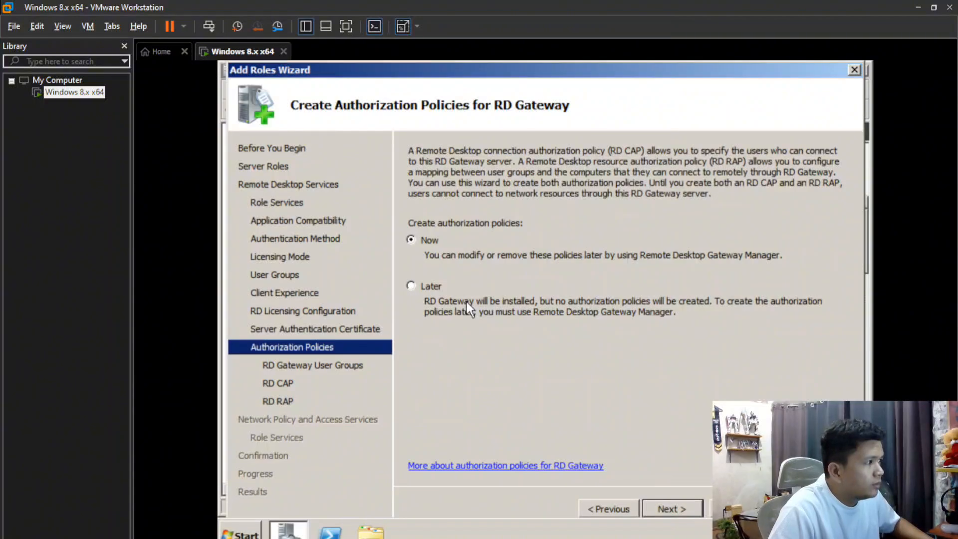
Defer the RD Gateway authorization policies and move on to Network Policy and Access Services.
left_click(411, 285)
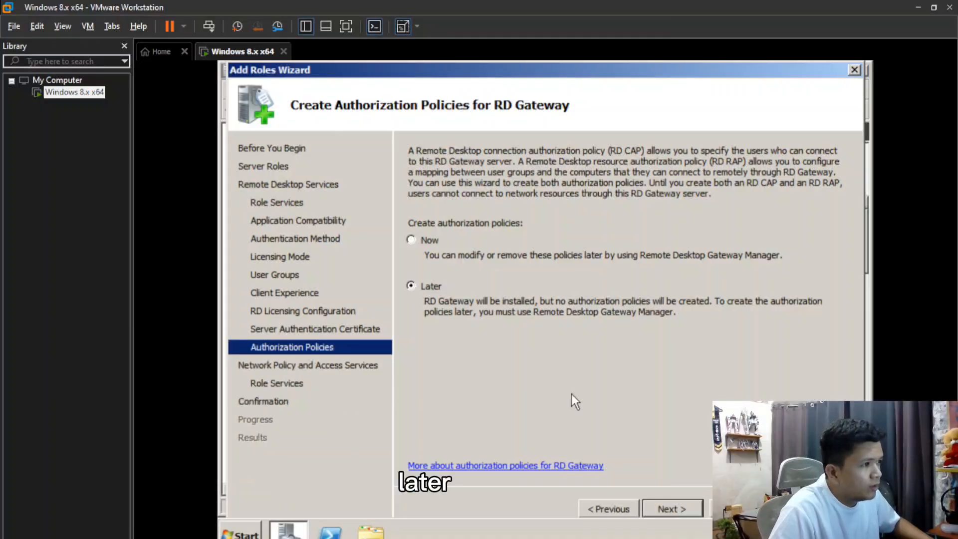
left_click(697, 506)
left_click(697, 505)
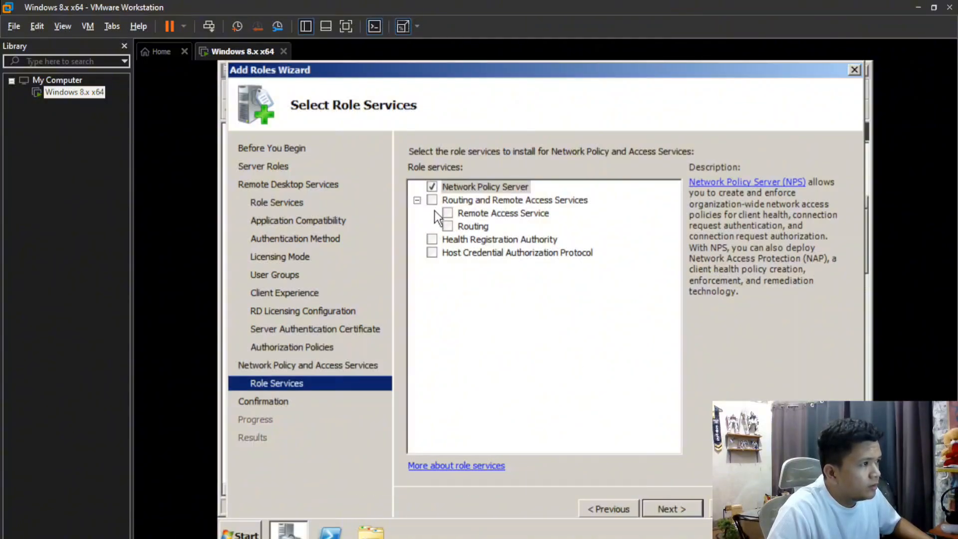
Select Health Registration Authority, Host Credential Authorization Protocol and Routing and Remote Access, choosing the CA later.
left_click(434, 240)
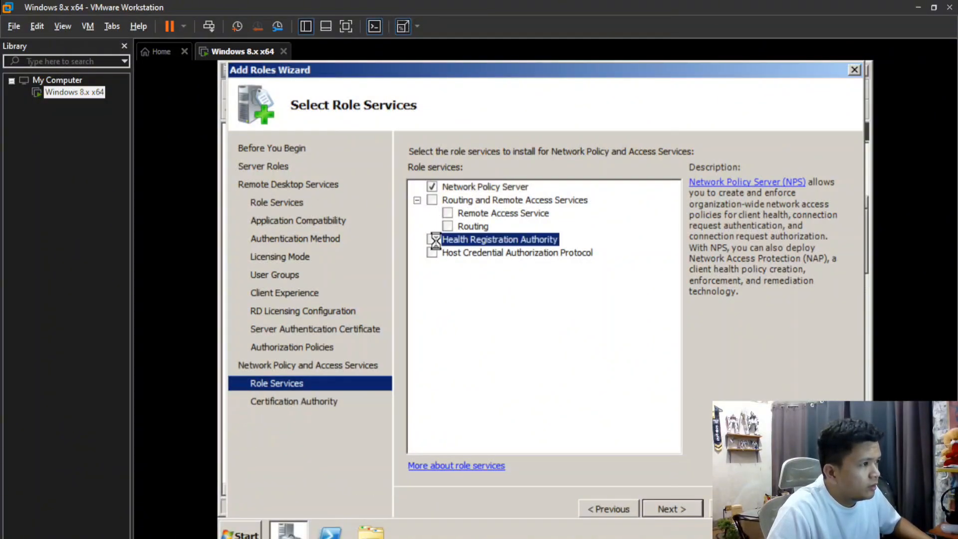
left_click(438, 252)
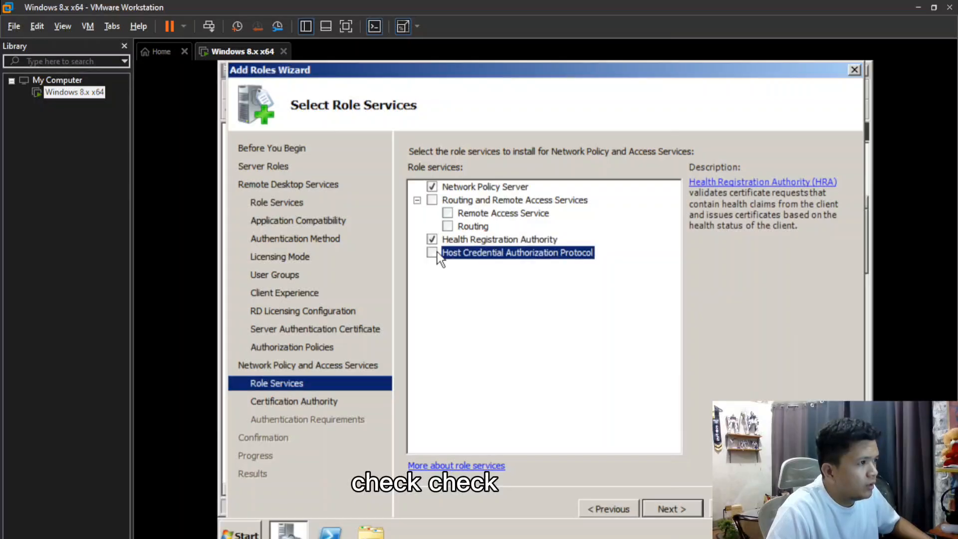
left_click(432, 200)
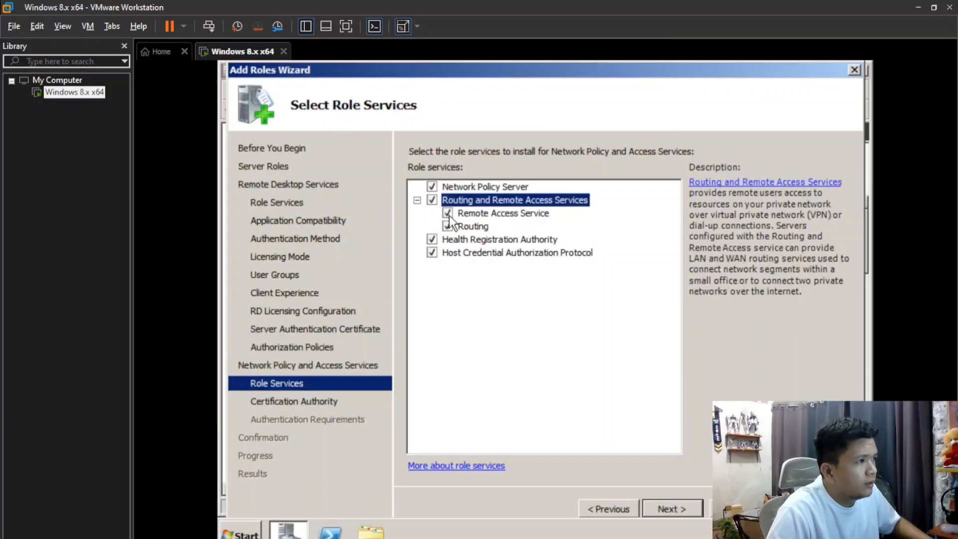
left_click(698, 508)
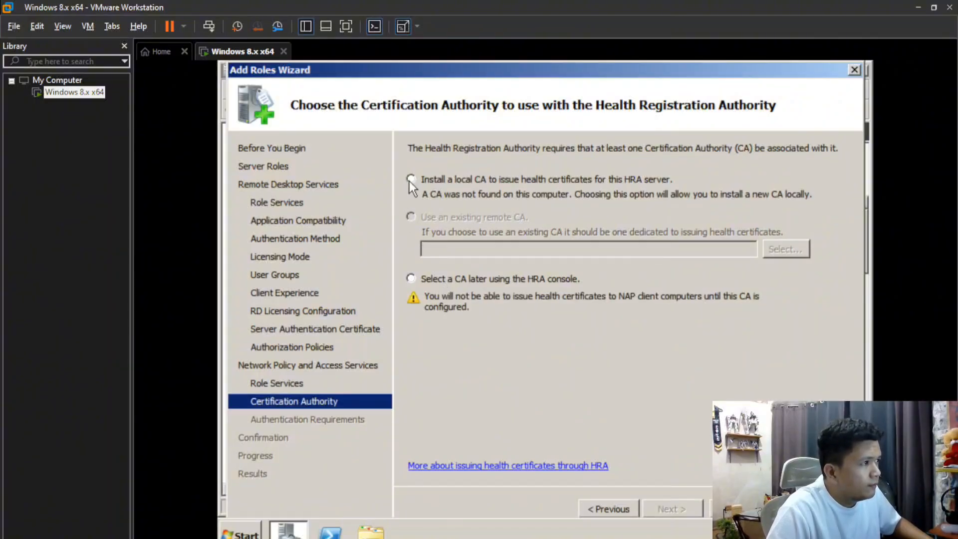
left_click(411, 278)
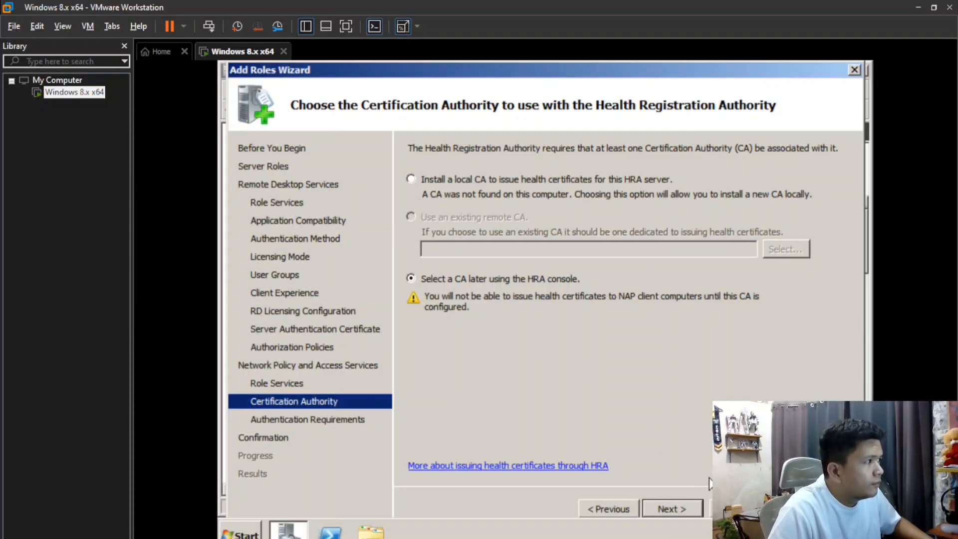
left_click(690, 508)
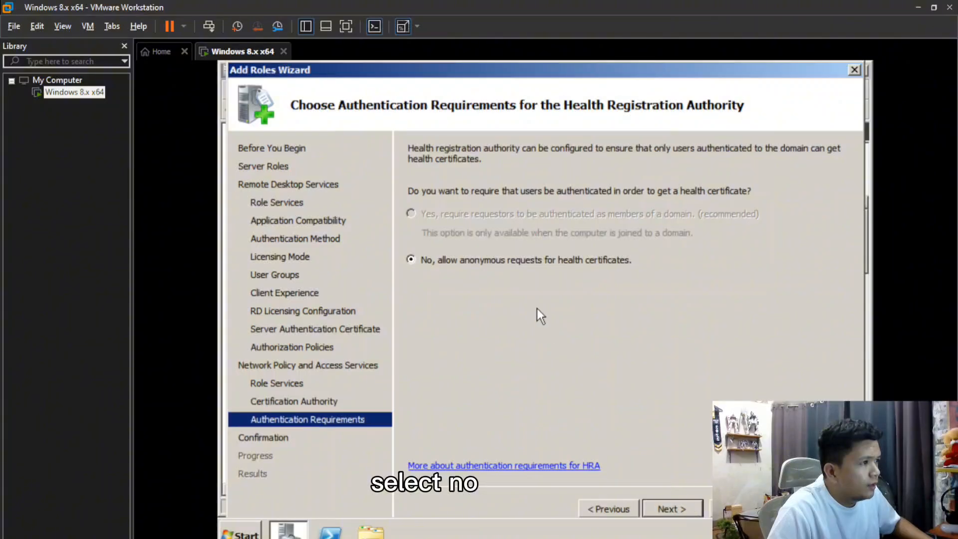
Allow anonymous health-certificate requests and review the Remote Desktop and Network Policy confirmation details.
left_click(684, 510)
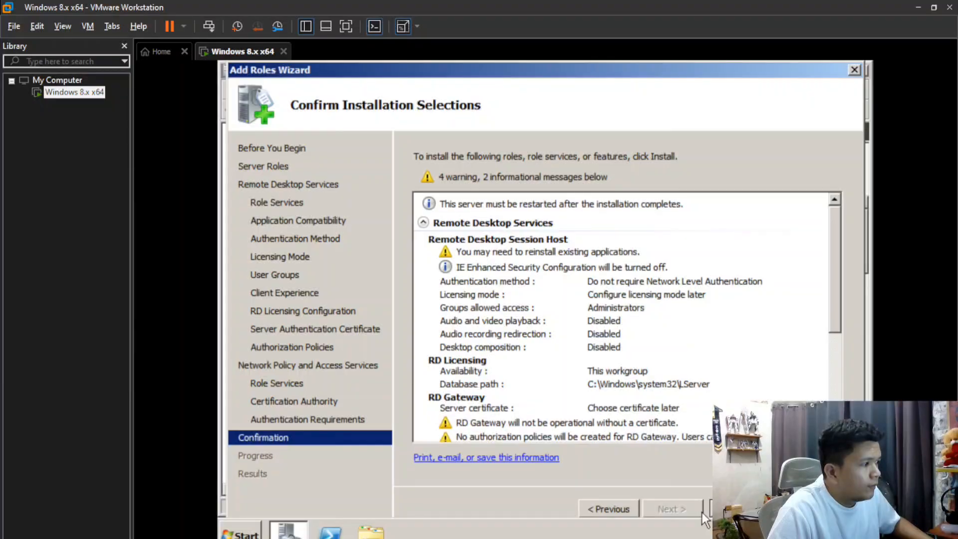
left_click(423, 223)
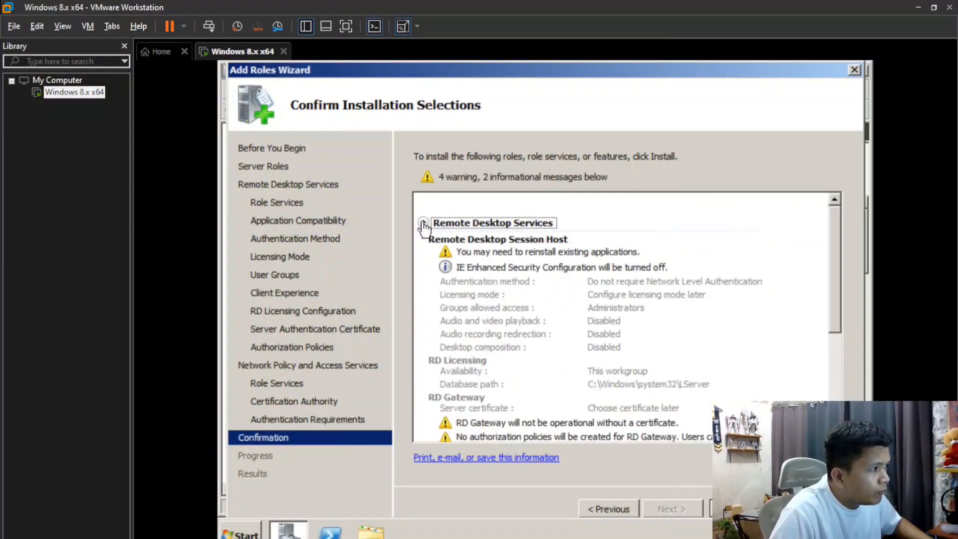
left_click(424, 223)
left_click(423, 240)
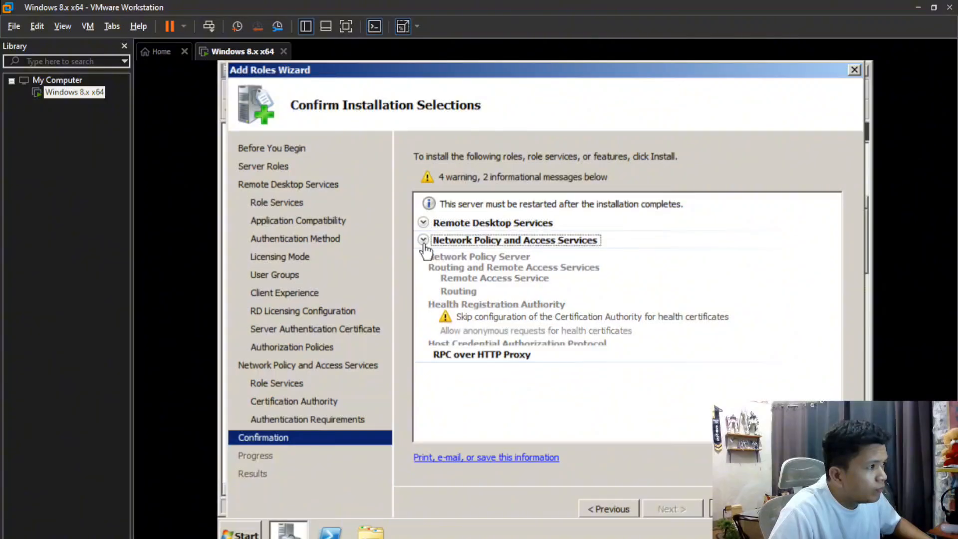
left_click(424, 240)
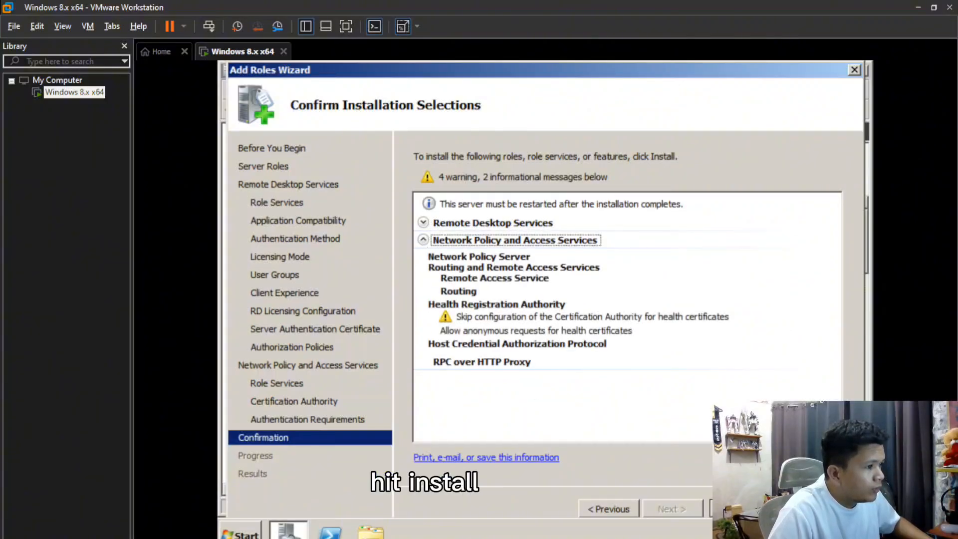
Install the selected roles and restart the server when prompted.
left_click(738, 508)
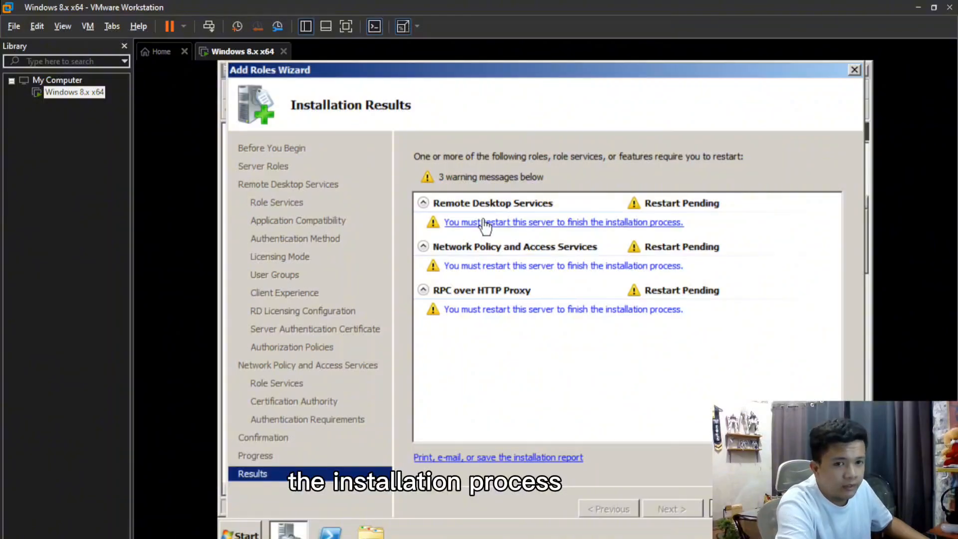
left_click(543, 225)
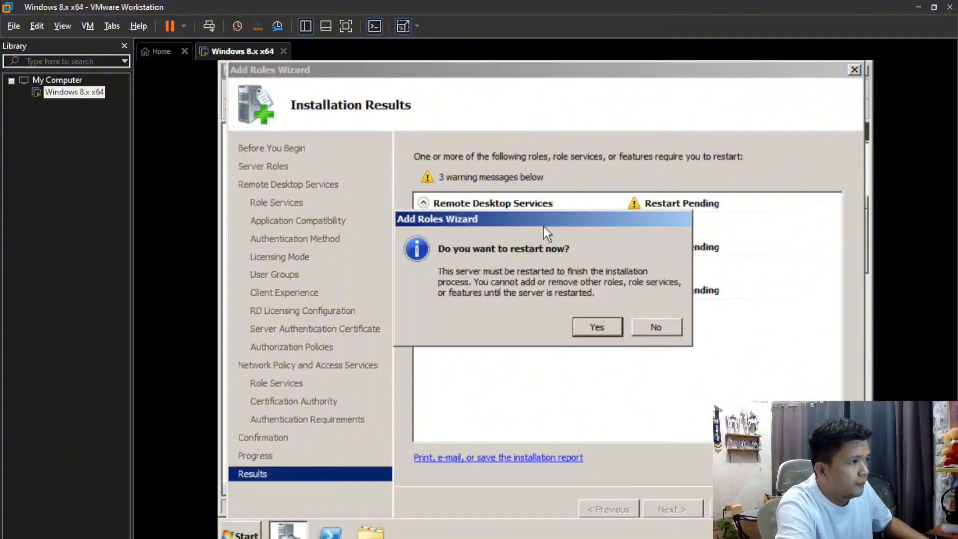
left_click(589, 325)
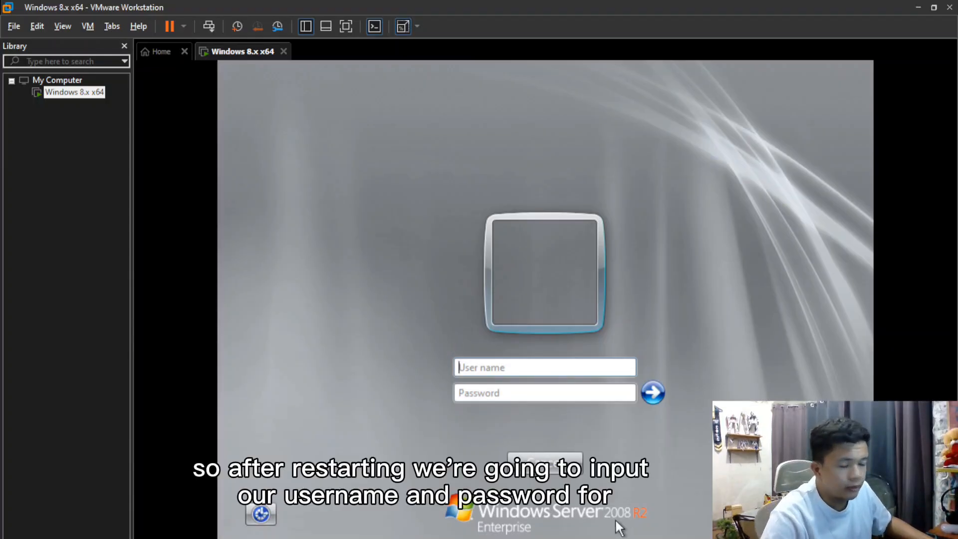
Log on at the guest's Windows logon screen with the account's user name and password.
left_click(482, 364)
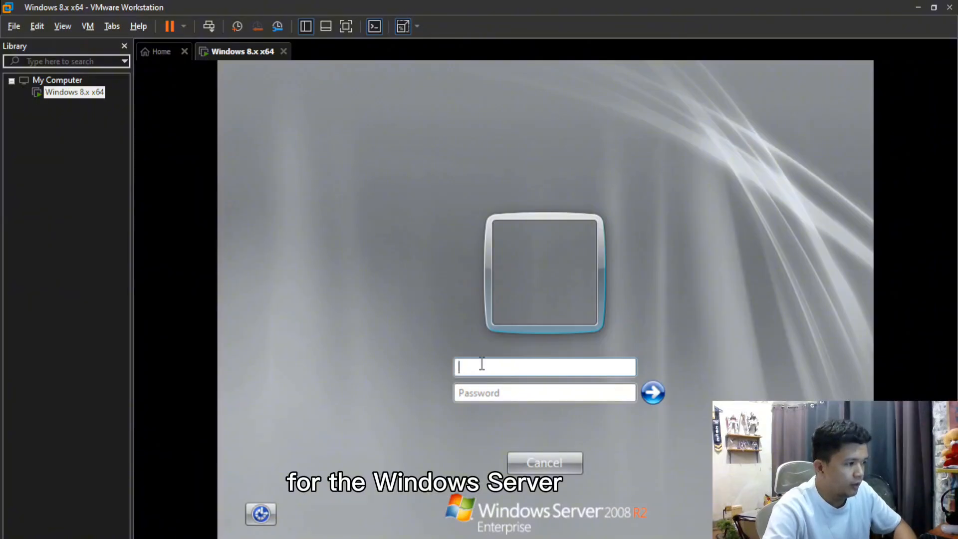
type("Gabreil")
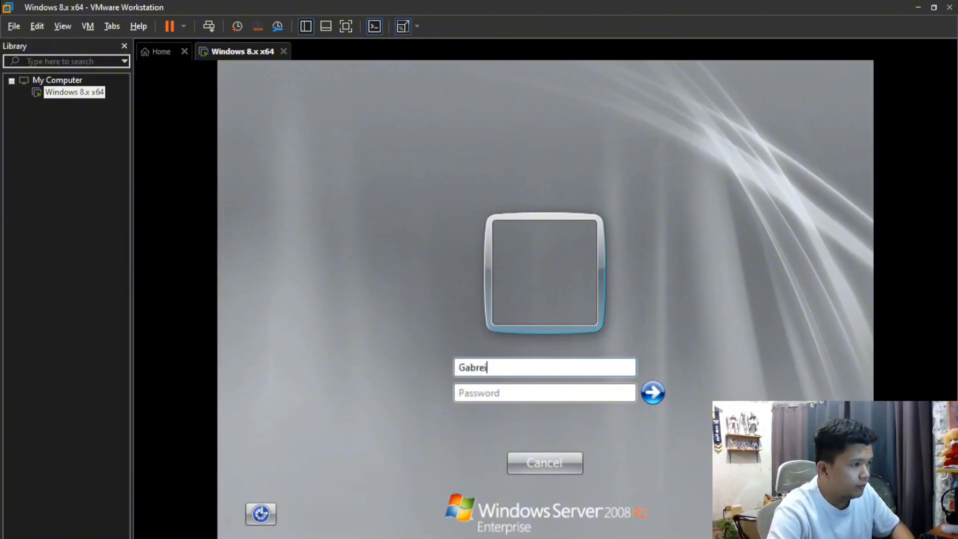
key("BackSpace")
key("BackSpace")
key("BackSpace")
type("iel")
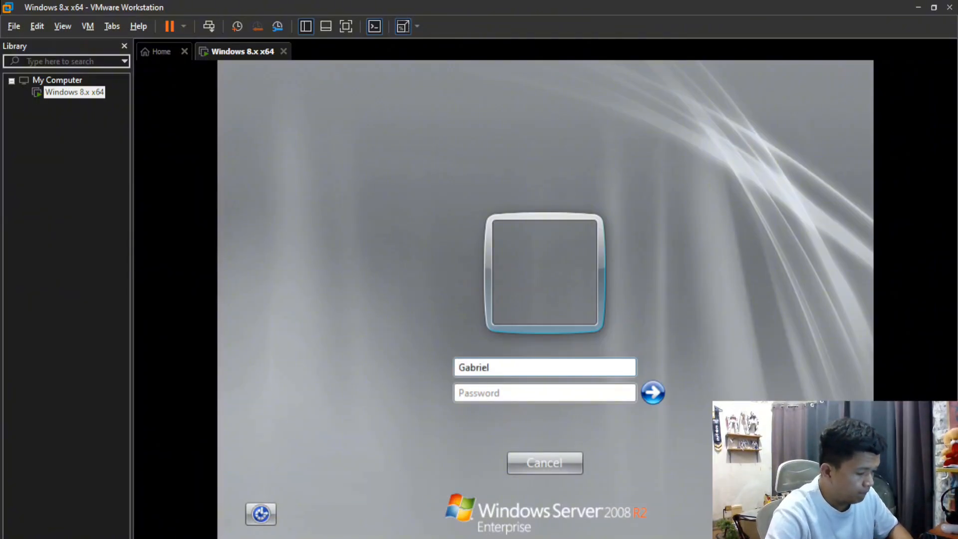
type("_igop")
key("Tab")
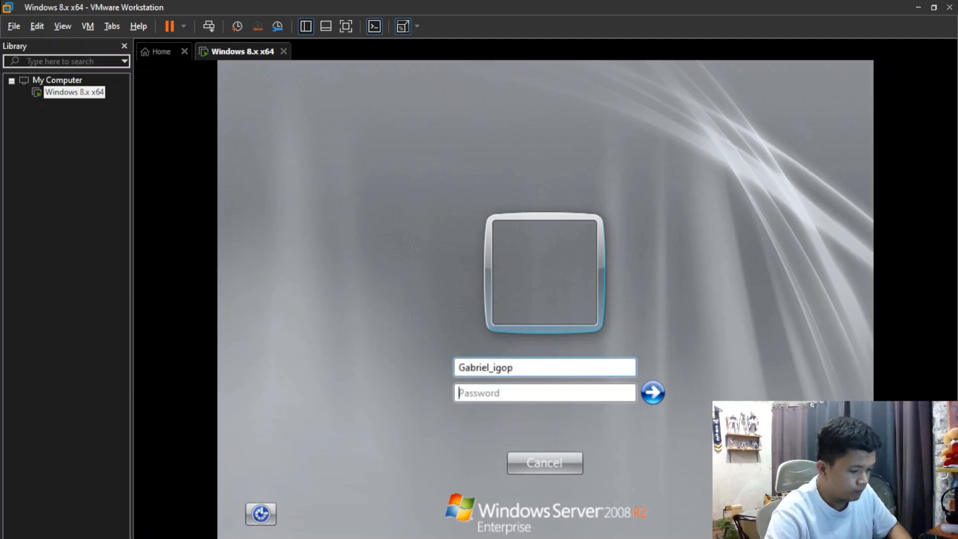
type("***")
type("•••••")
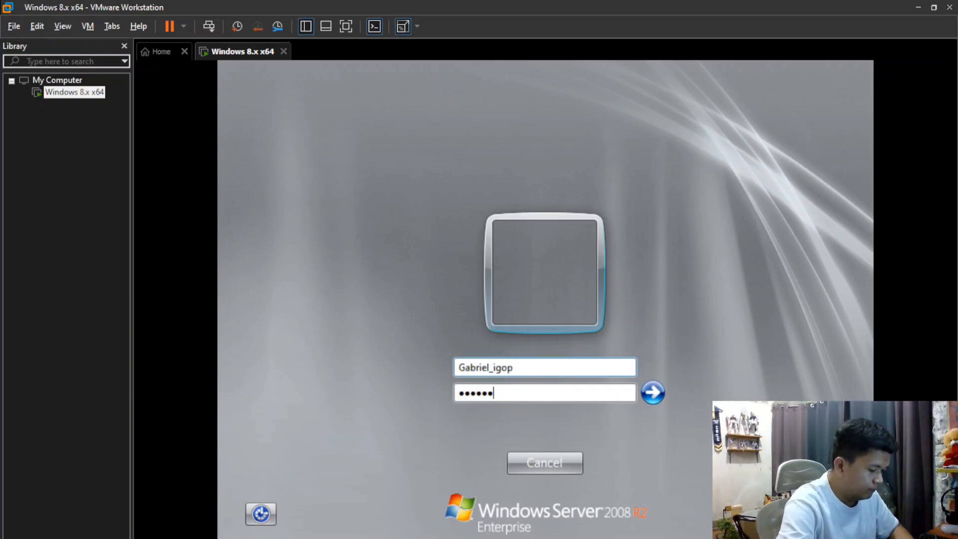
type("••••••")
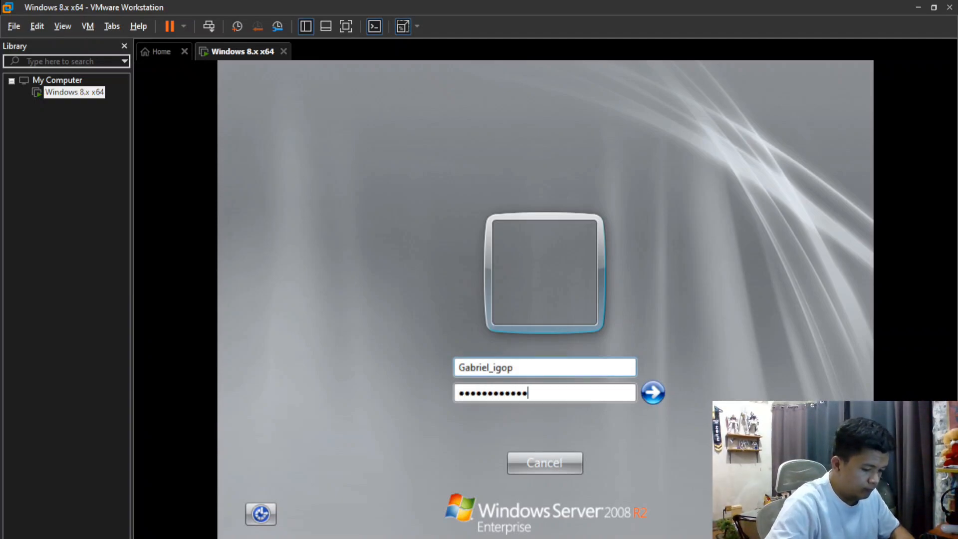
type("••")
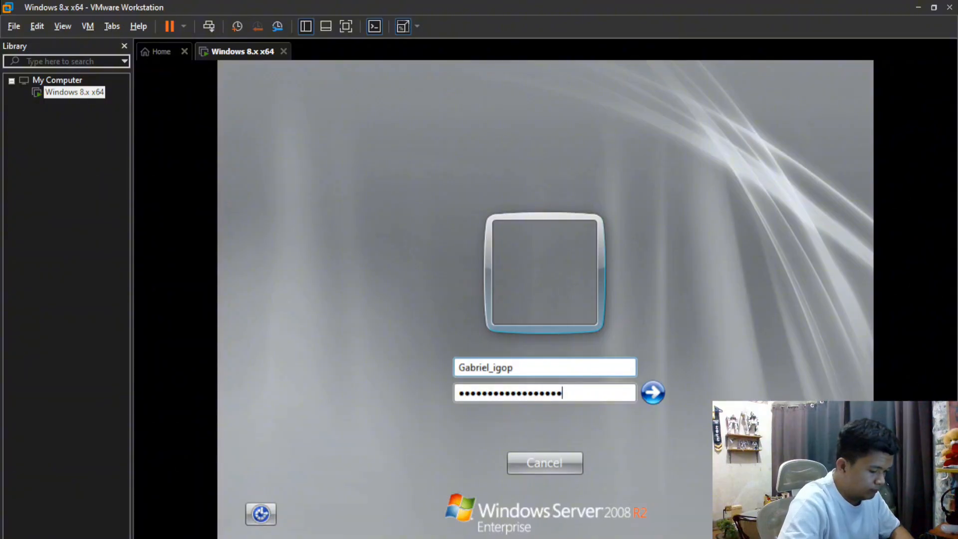
type("••••••")
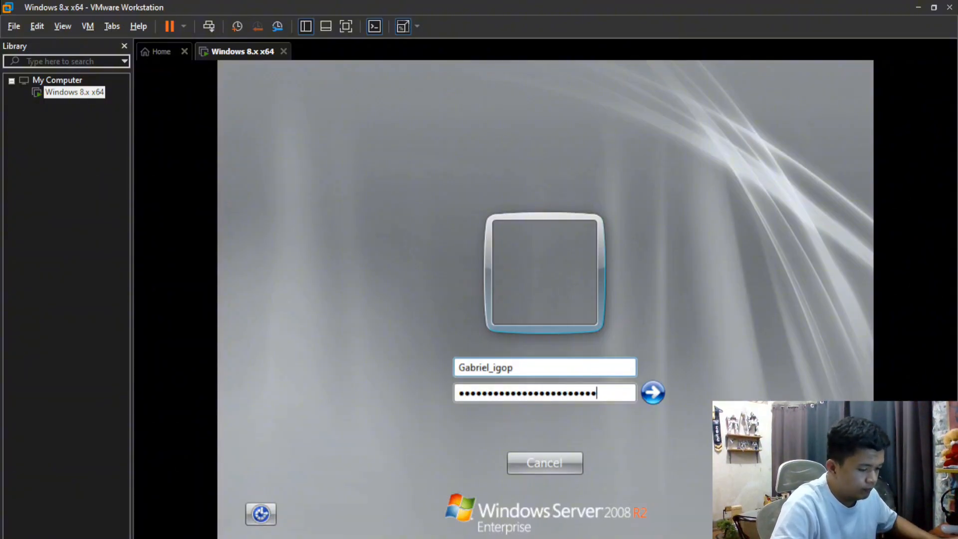
left_click(650, 397)
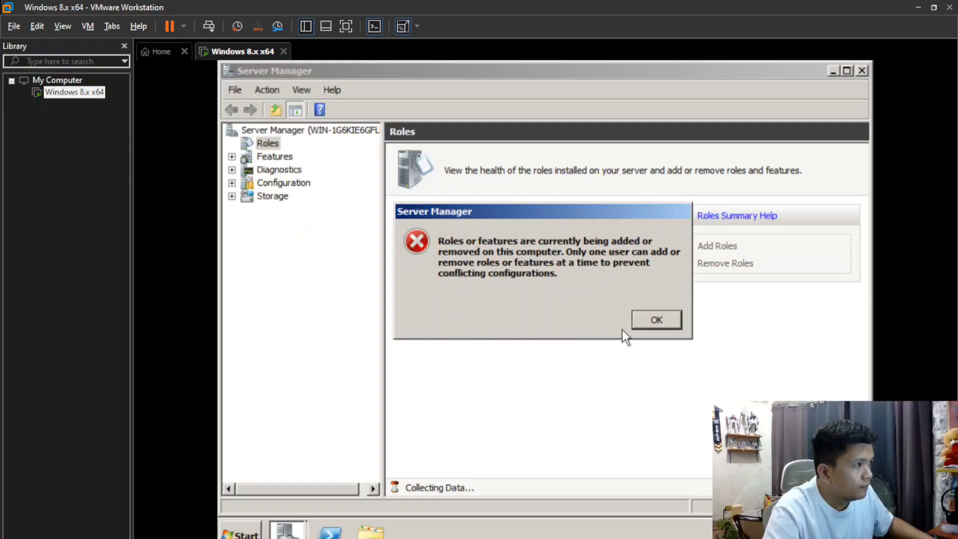
Dismiss the roles-in-progress error, let the Resume Configuration Wizard finish, and close its results and the Roles window.
left_click(653, 319)
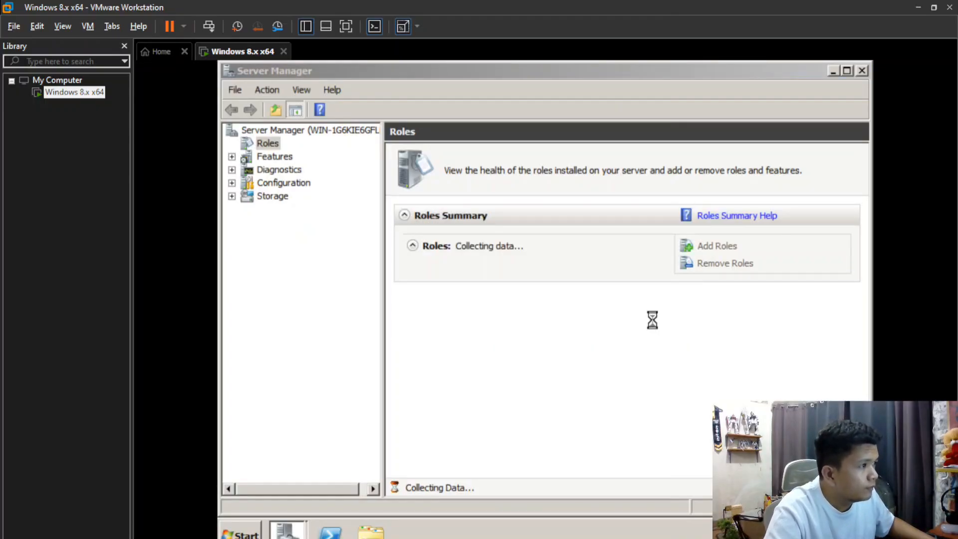
left_click(410, 245)
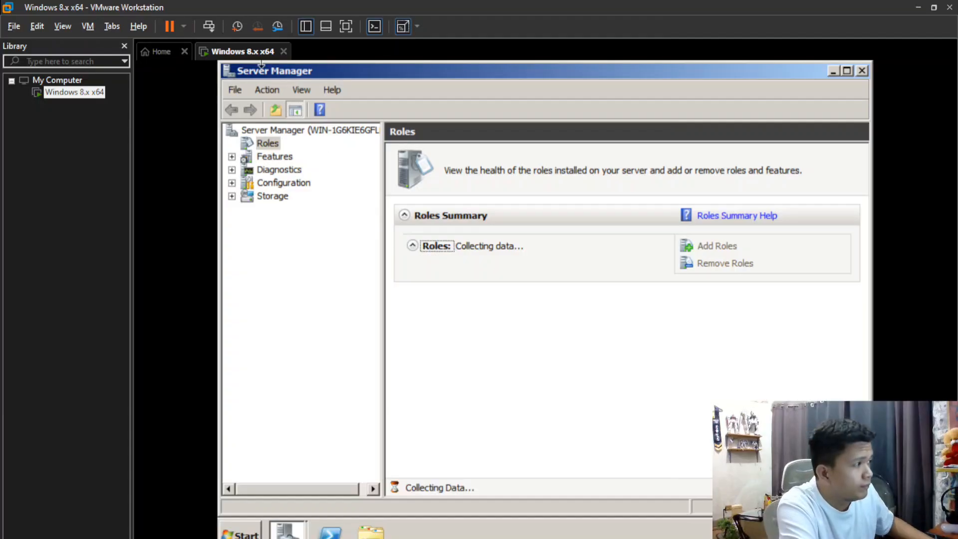
left_click(258, 129)
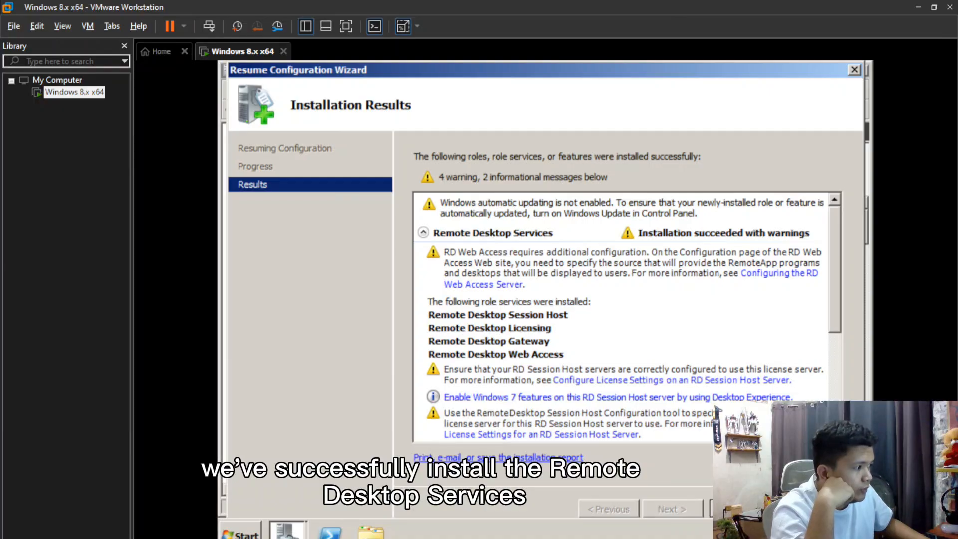
left_click(739, 508)
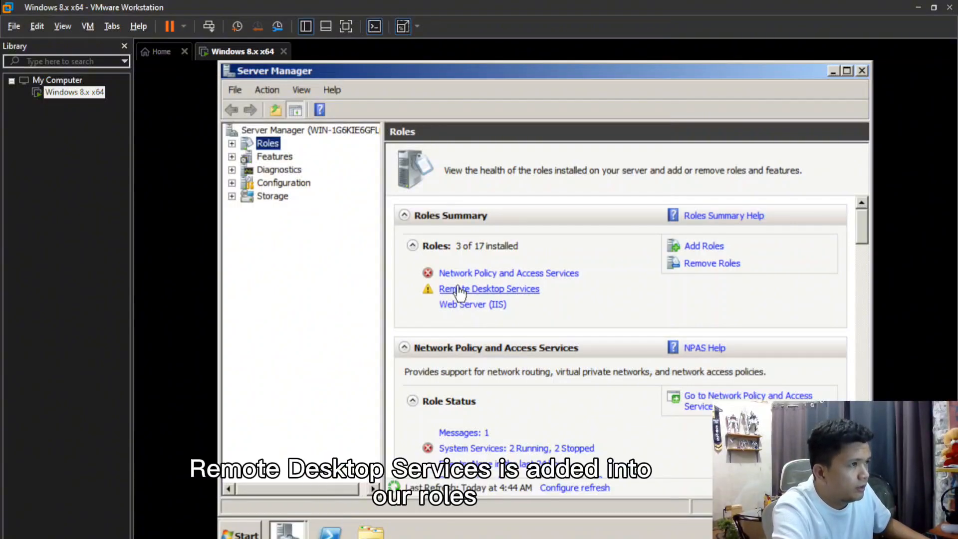
left_click(860, 74)
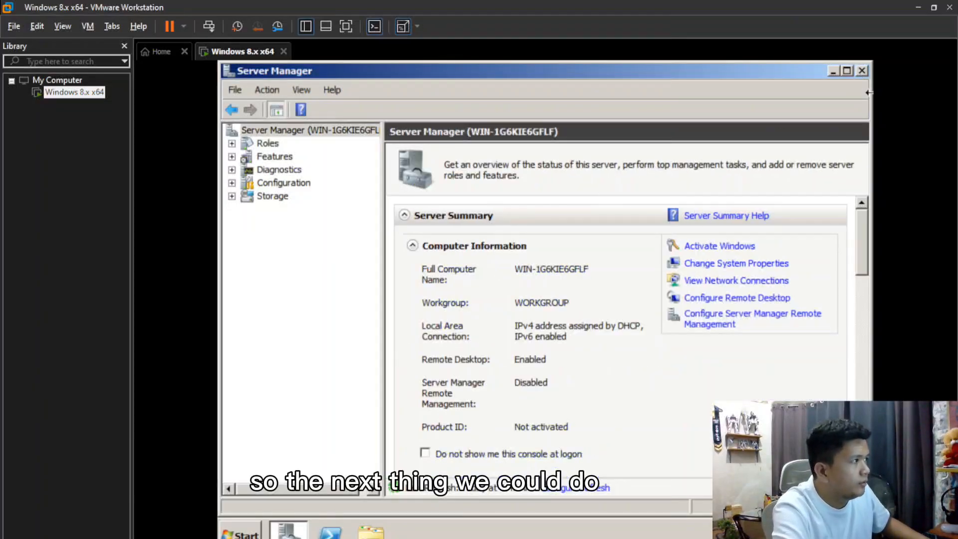
Open a Command Prompt via Run (cmd) and run ipconfig, showing IPv4 address 192.168.112.131.
left_click(863, 70)
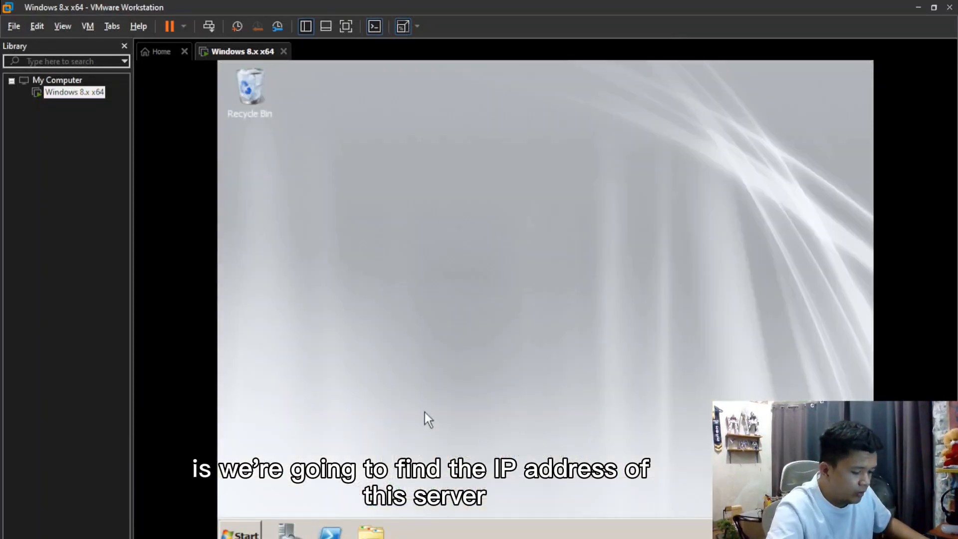
key("super+r")
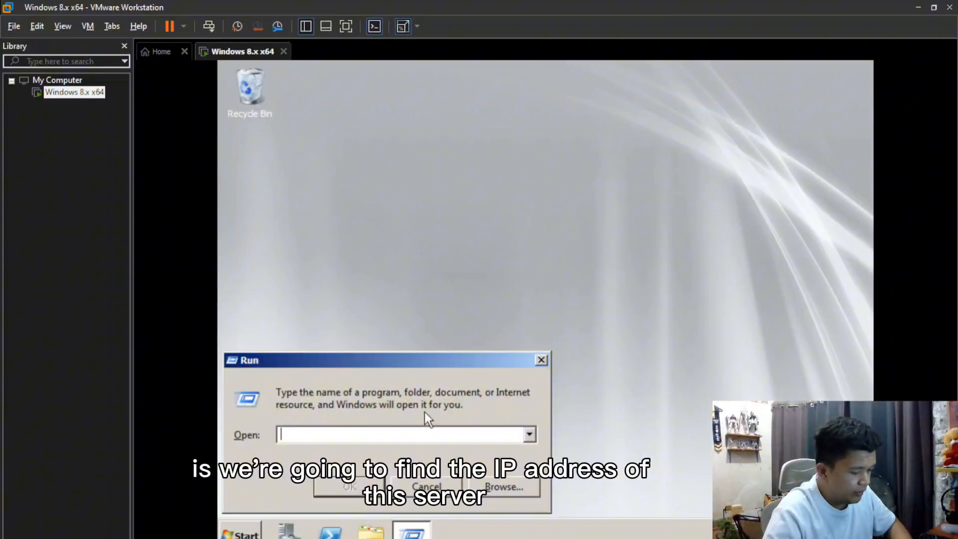
type("cmd")
key("Return")
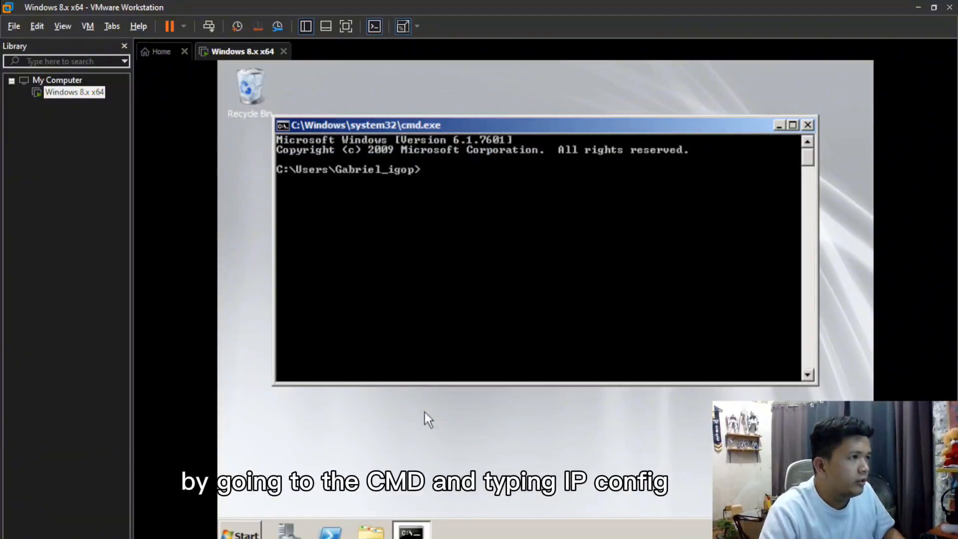
type("ip")
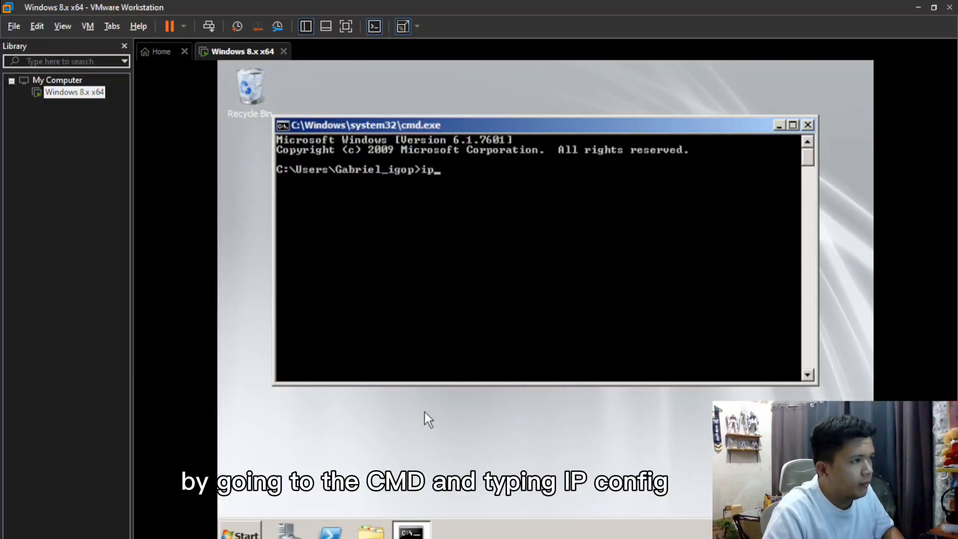
type("conifg")
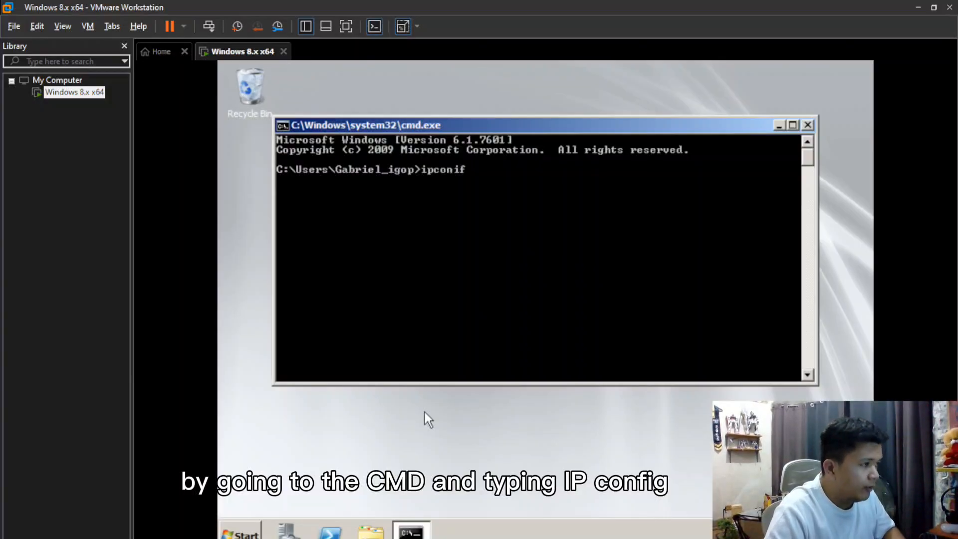
key("BackSpace")
key("BackSpace")
key("BackSpace")
type("fig")
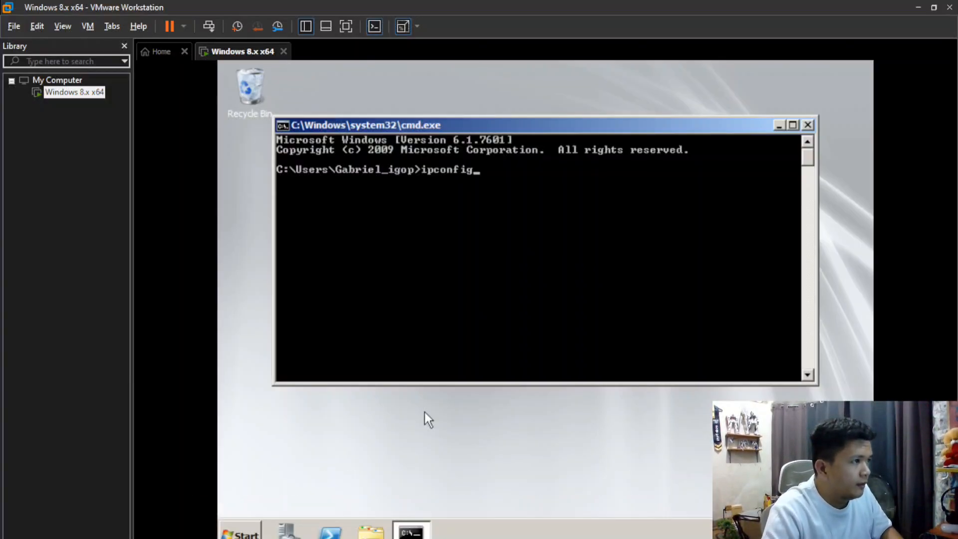
key("Return")
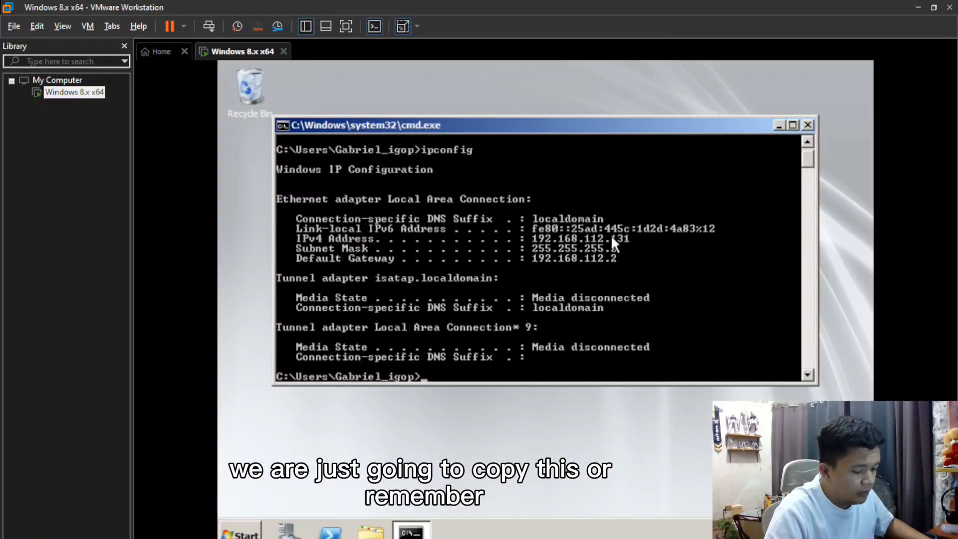
left_click(723, 467)
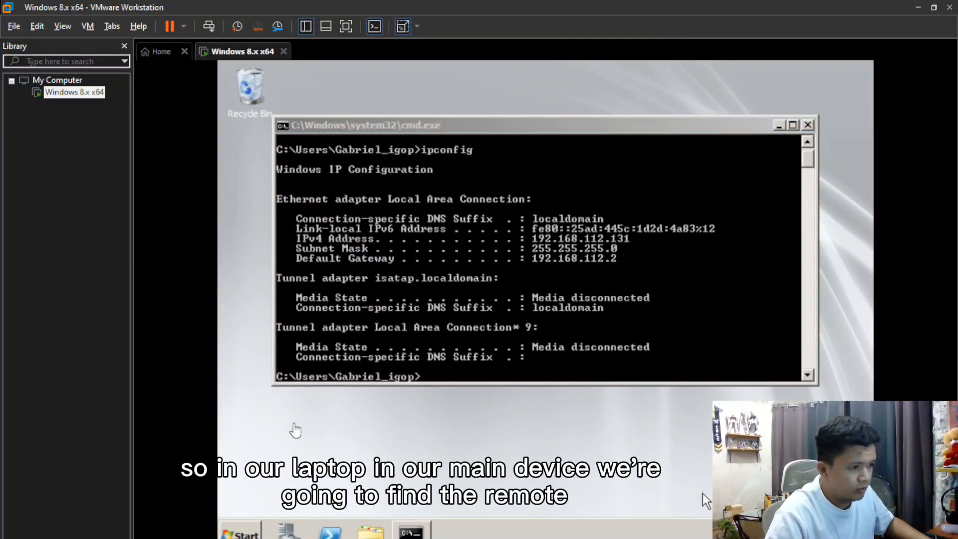
Launch Remote Desktop Connection from the host search and connect to 192.168.112.131.
key("super")
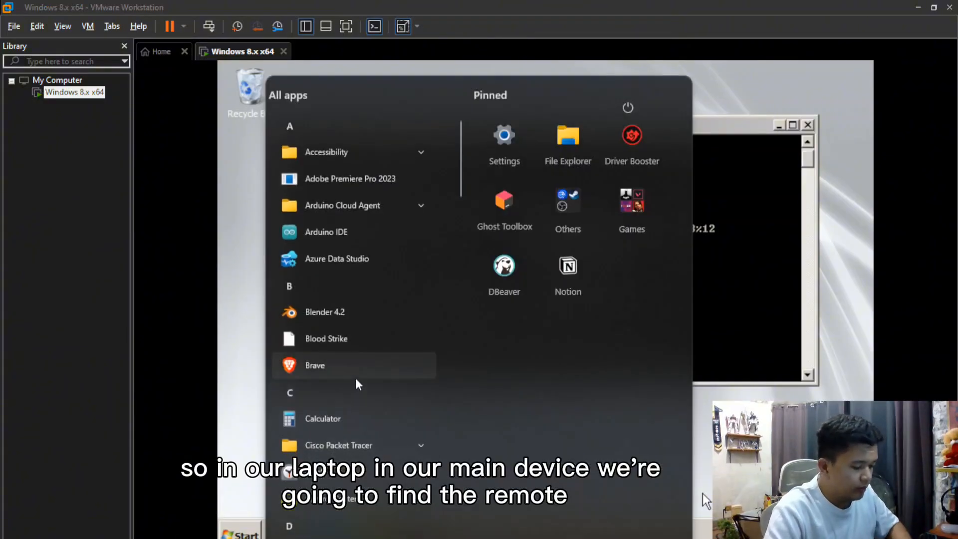
type("remote")
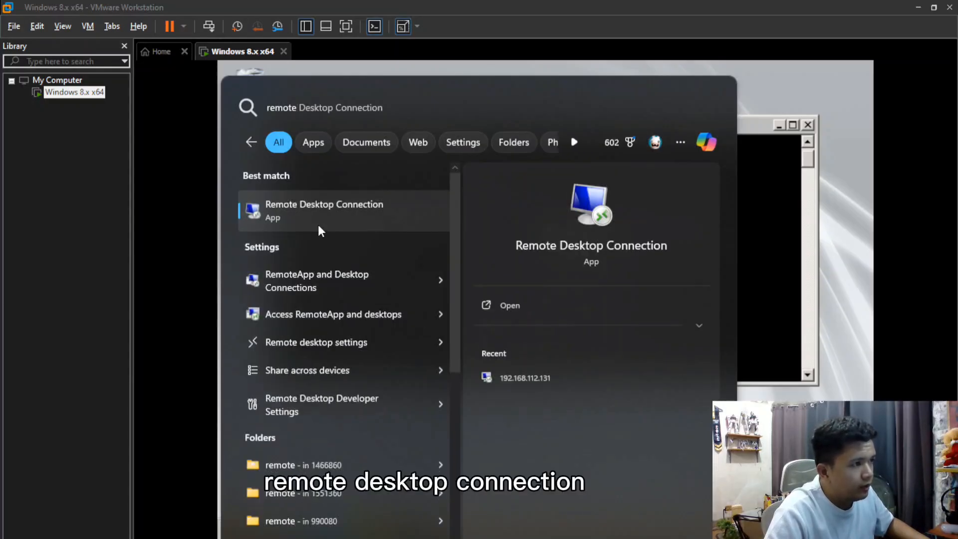
left_click(320, 227)
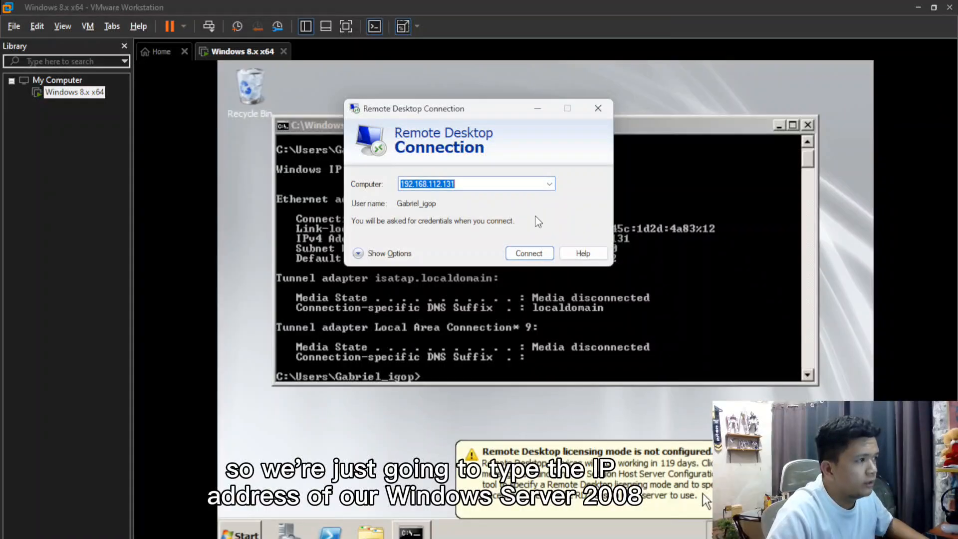
left_click(541, 254)
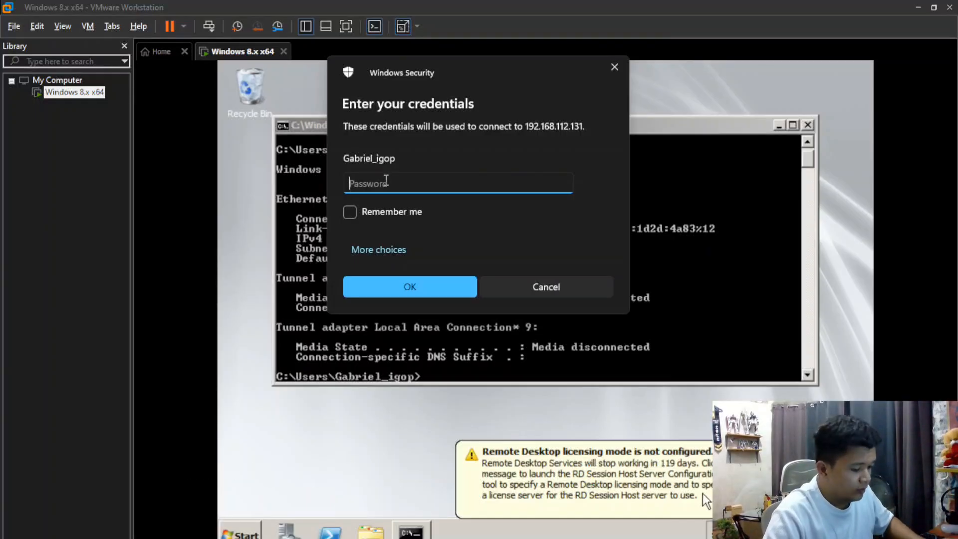
Sign in to 192.168.112.131 with the account password and accept the unverified certificate.
type("•••••••••••")
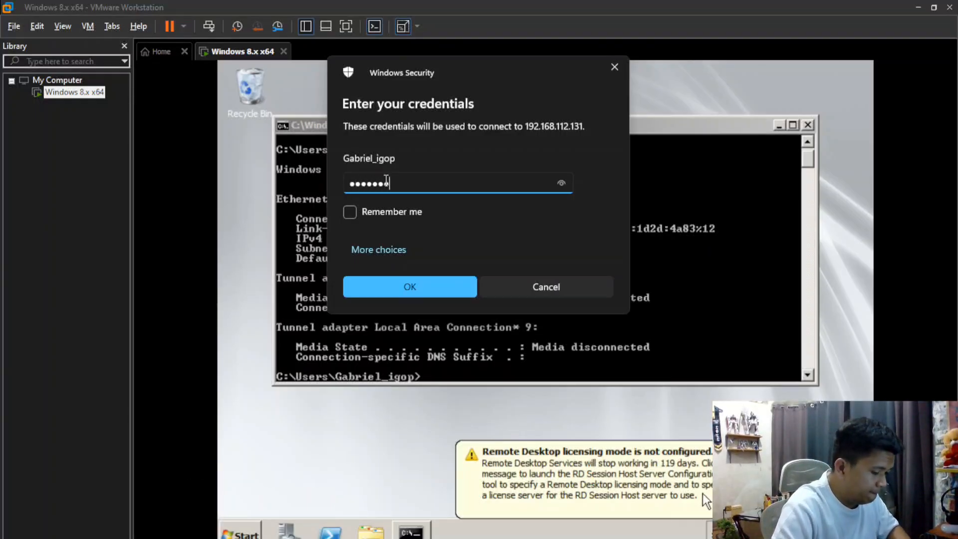
type("••••••••")
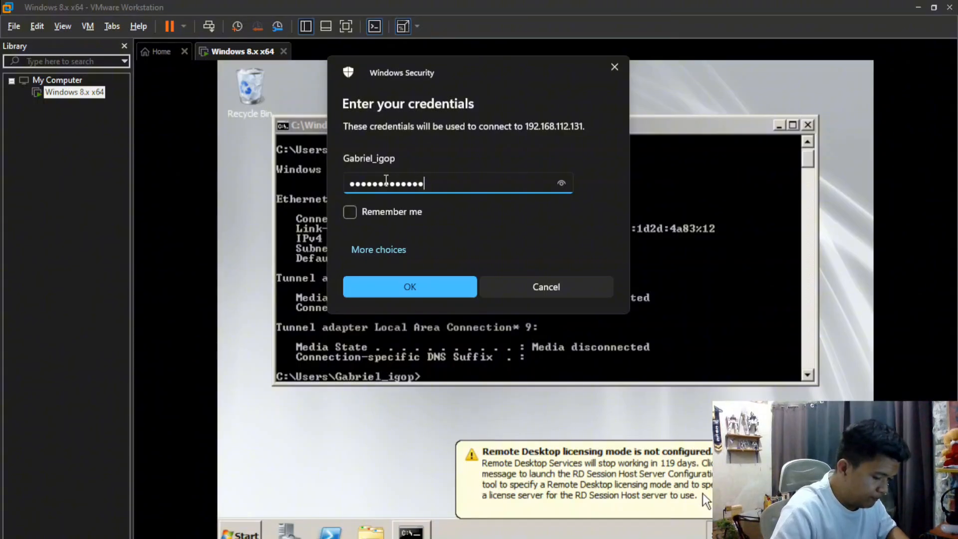
type("••••••")
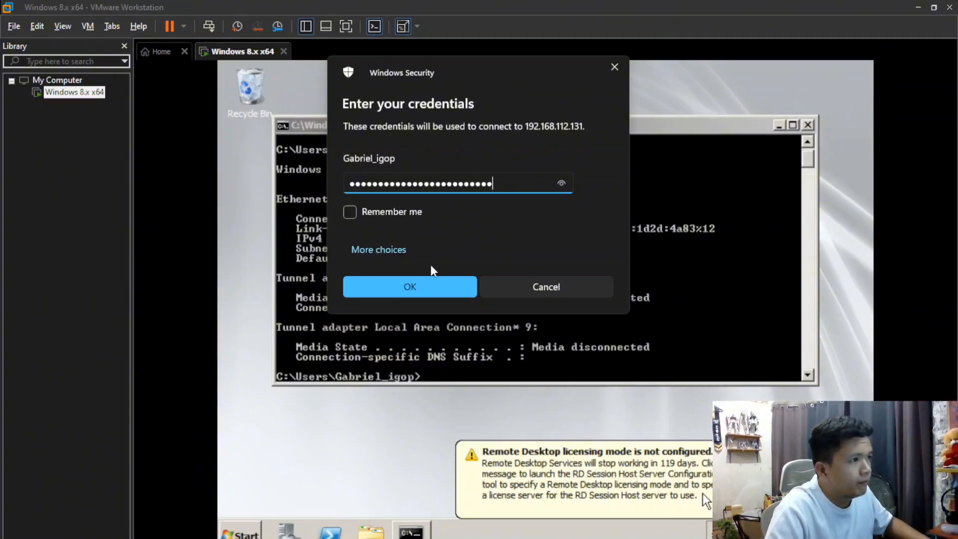
left_click(439, 283)
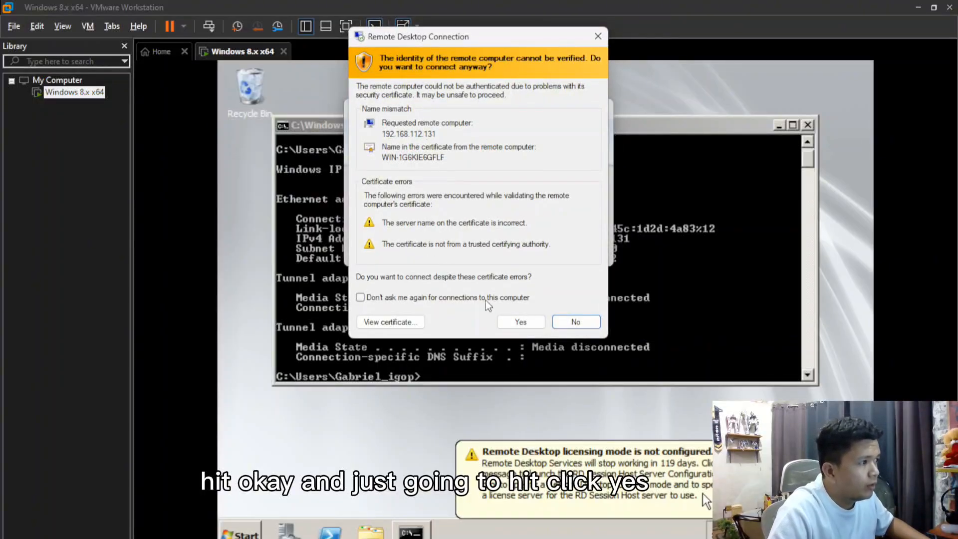
left_click(521, 323)
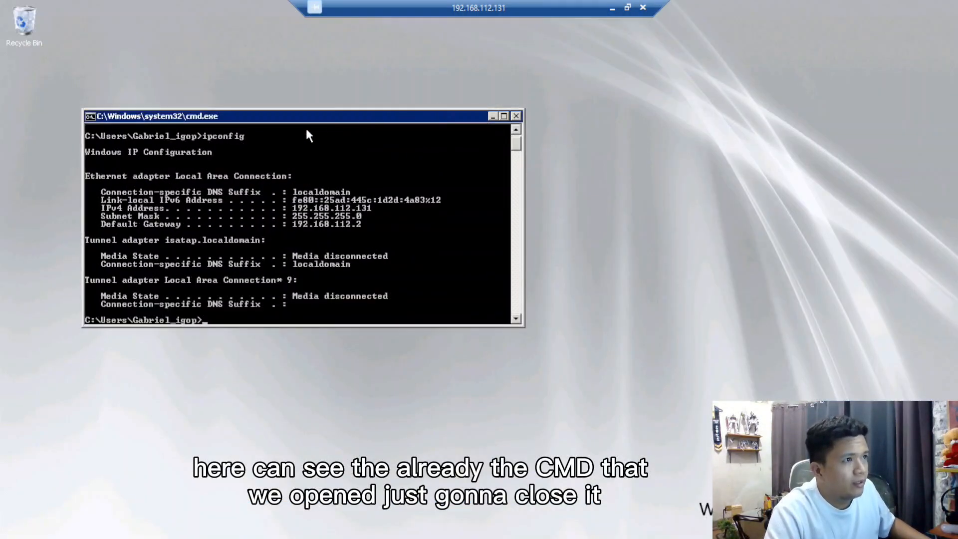
Close the remote Command Prompt and create a new folder on the server desktop.
left_click(517, 117)
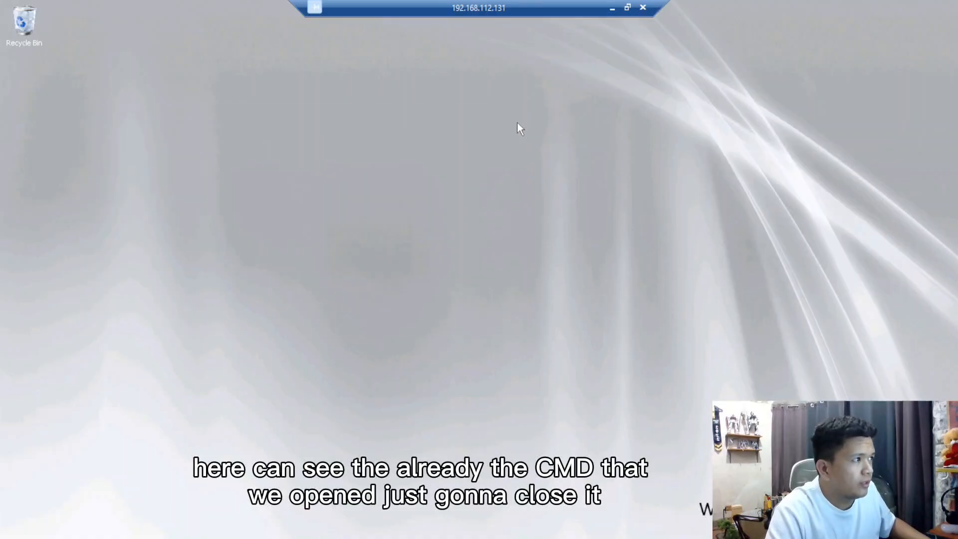
right_click(395, 195)
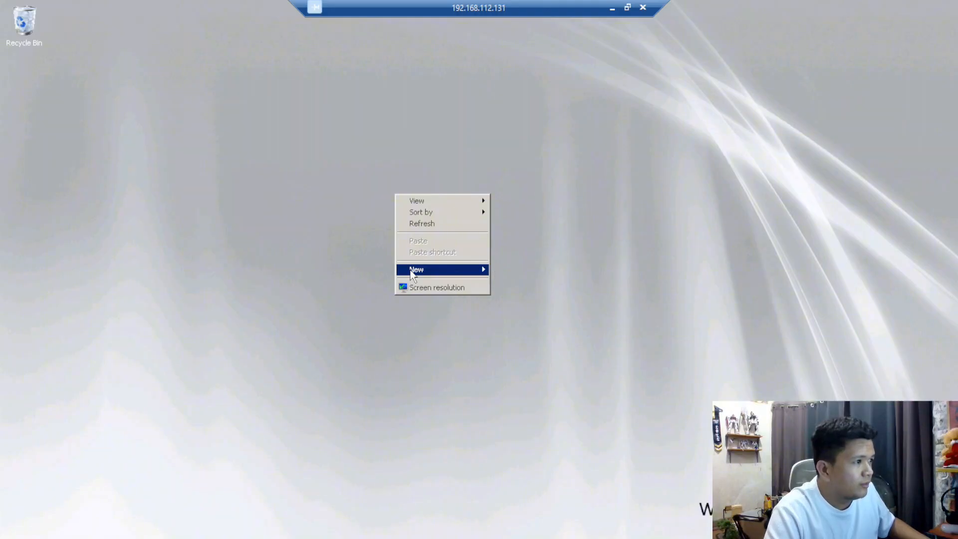
mouse_move(412, 276)
left_click(498, 269)
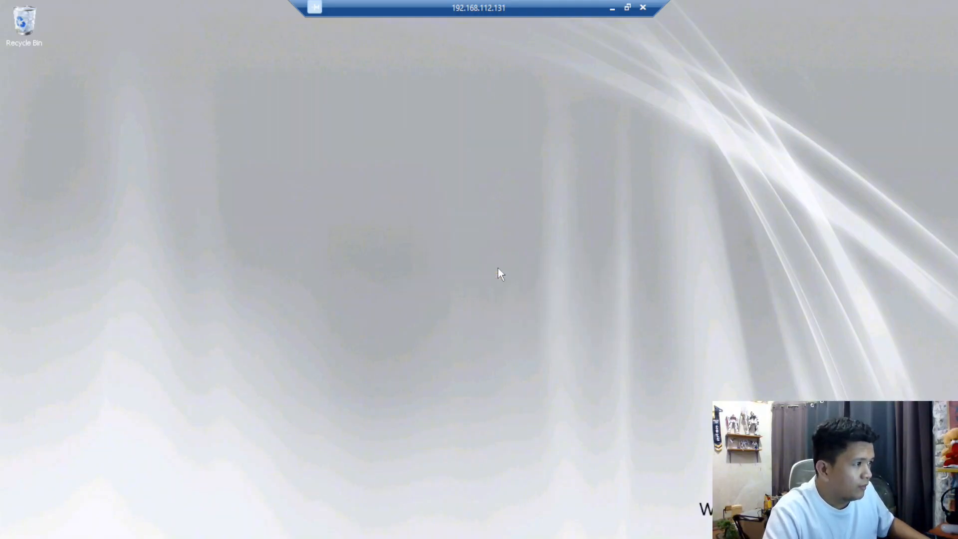
Name the new folder 'Sample Folder' and minimize the remote session.
type("Smap")
type("F")
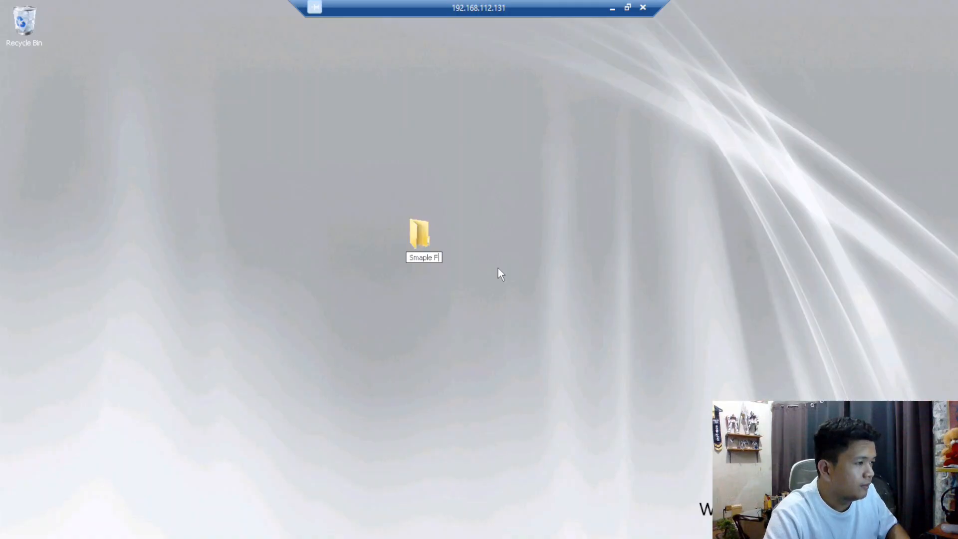
key("BackSpace")
key("BackSpace")
key("BackSpace")
key("BackSpace")
key("BackSpace")
key("BackSpace")
key("BackSpace")
type("ample Folder")
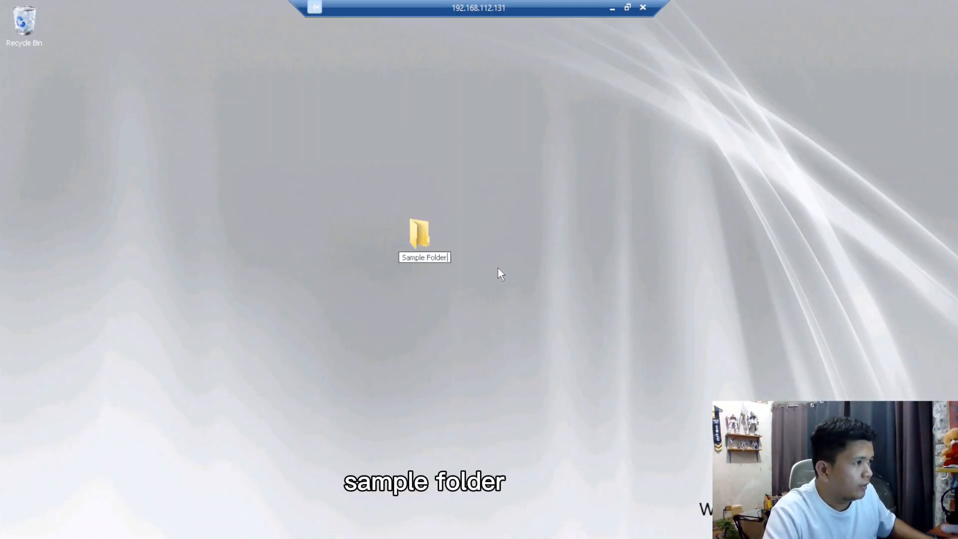
key("Return")
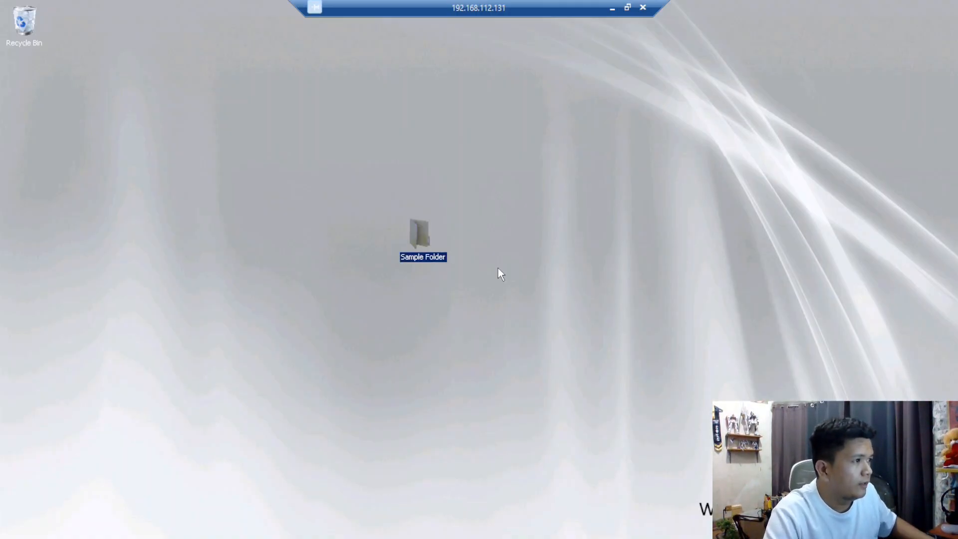
left_click(612, 8)
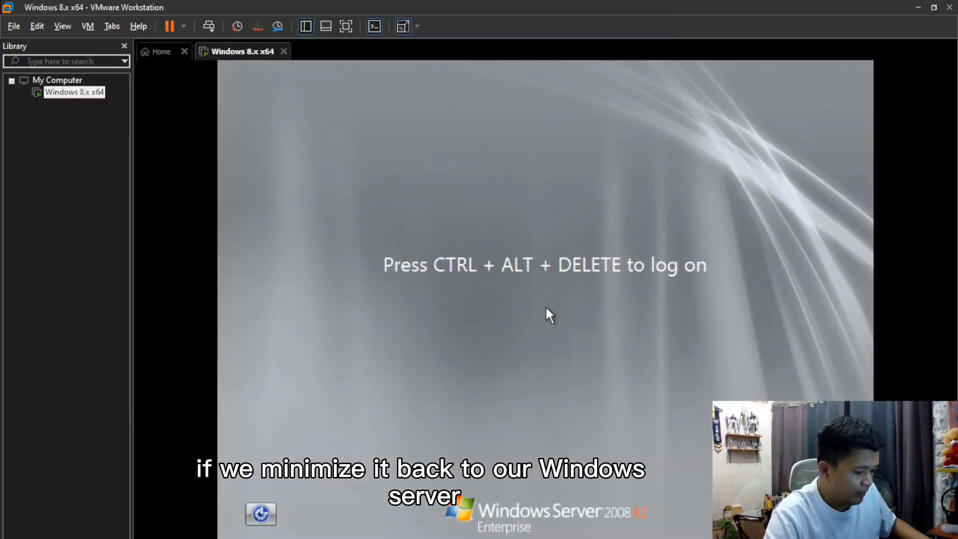
Log on at the VM console with the account's credentials and move Sample Folder to the upper left.
key("ctrl+alt+Insert")
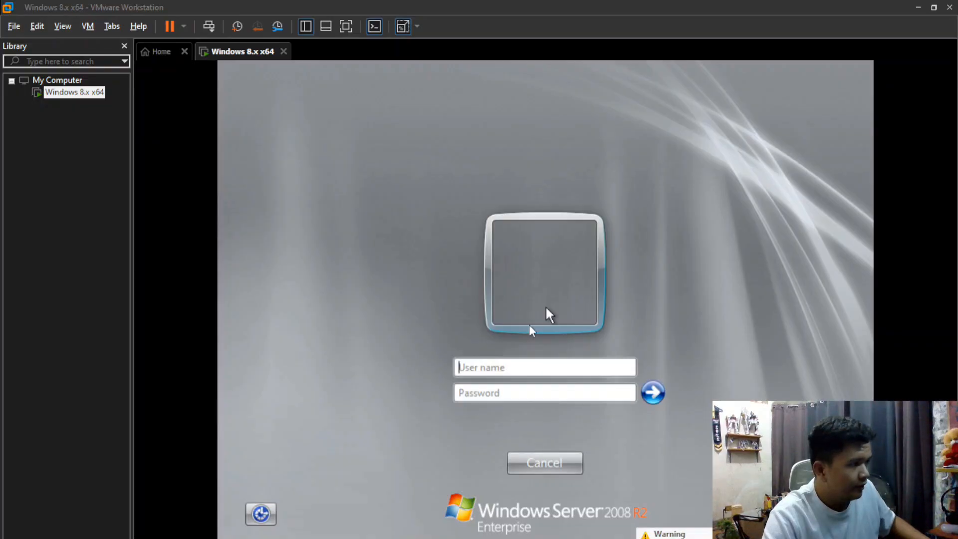
left_click(509, 342)
type("G")
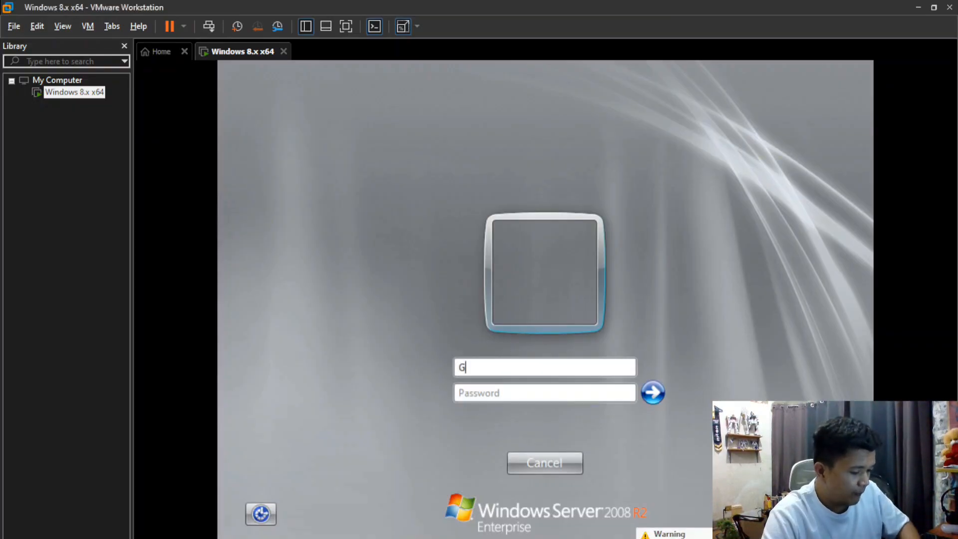
type("abriel_")
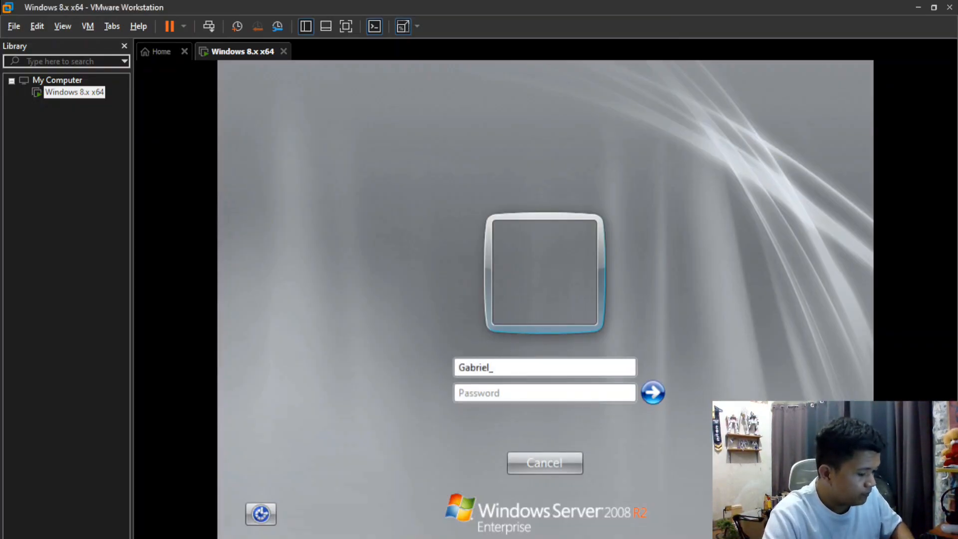
type("igop")
key("Tab")
type("••")
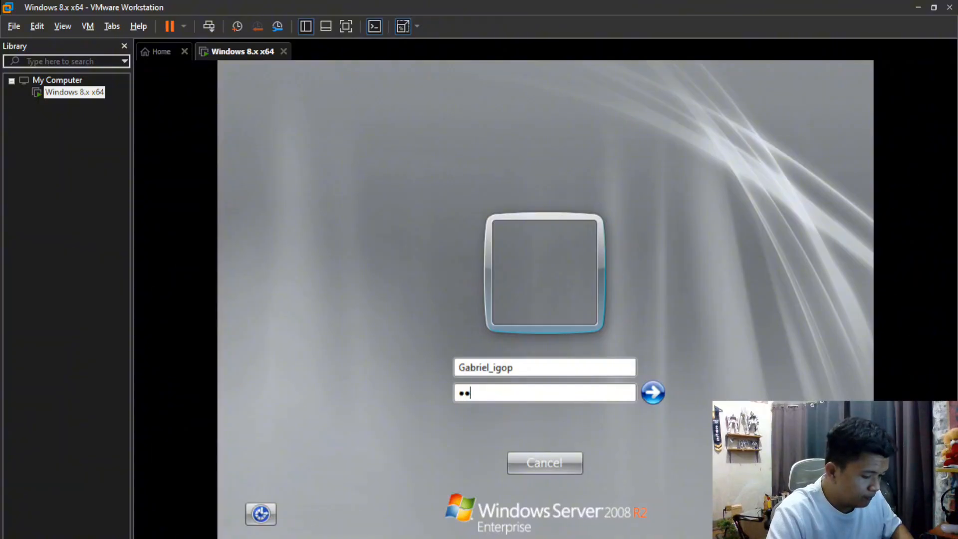
type("••••••••")
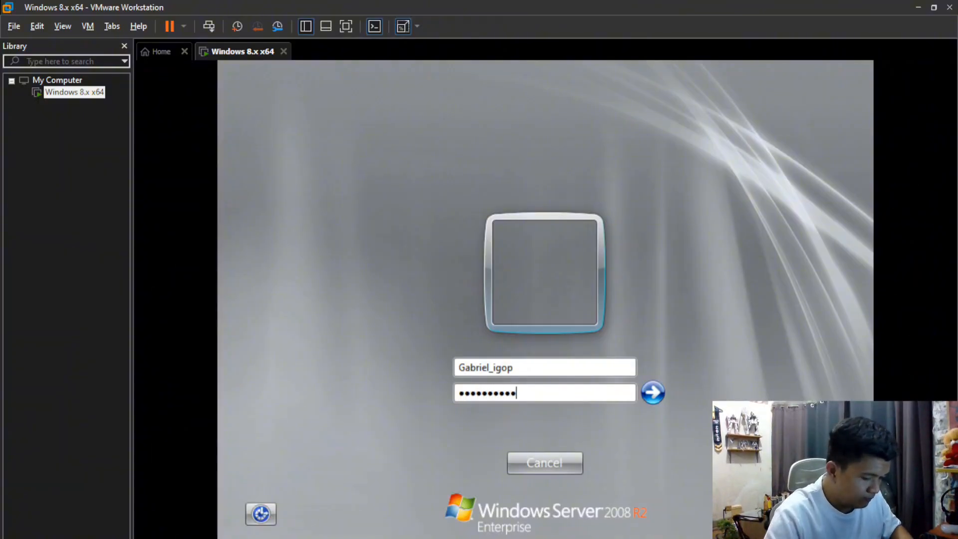
type("••••••••")
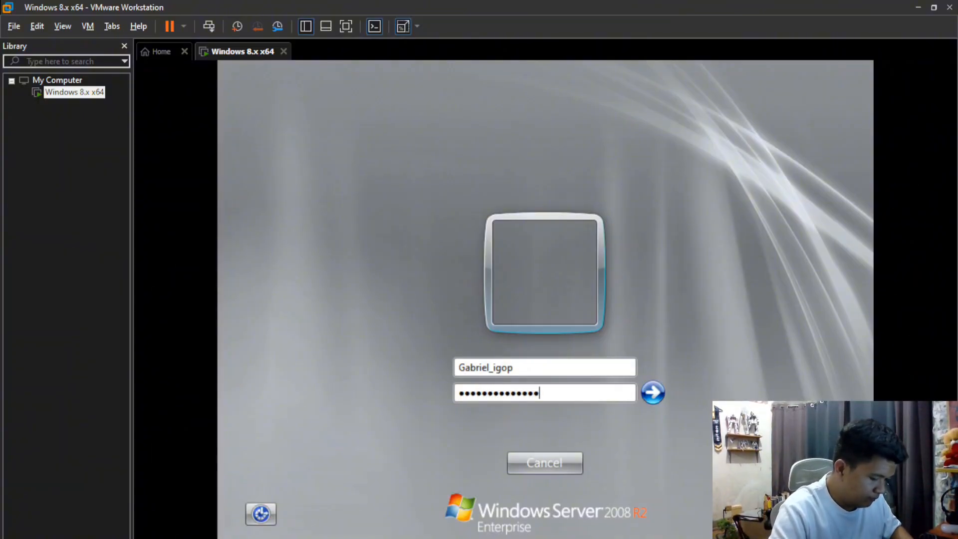
type("•••••••")
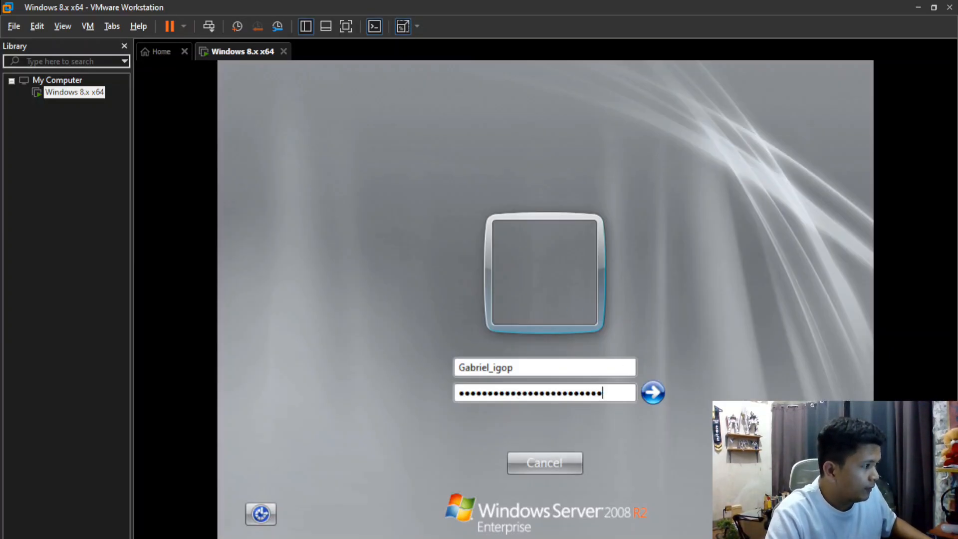
left_click(657, 395)
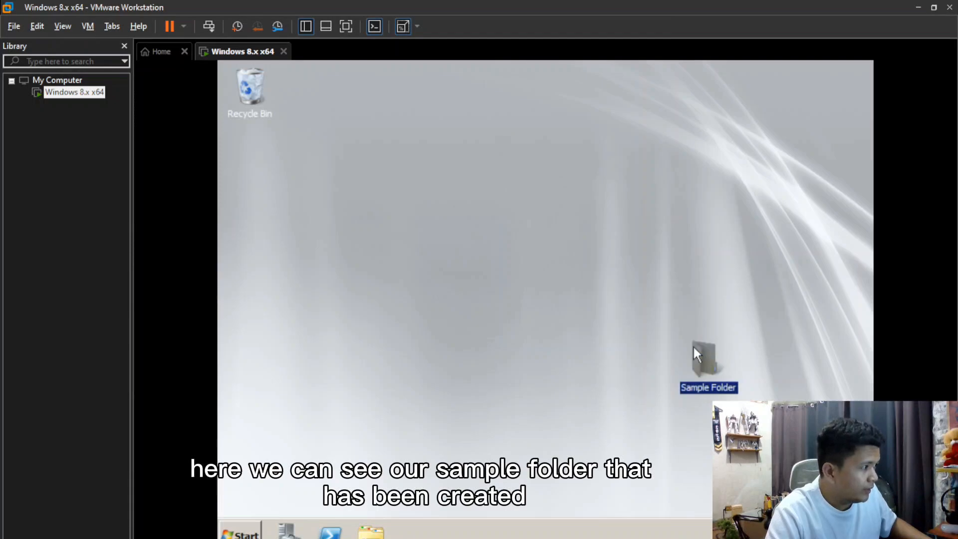
left_click_drag(329, 167, 330, 168)
left_click(295, 128)
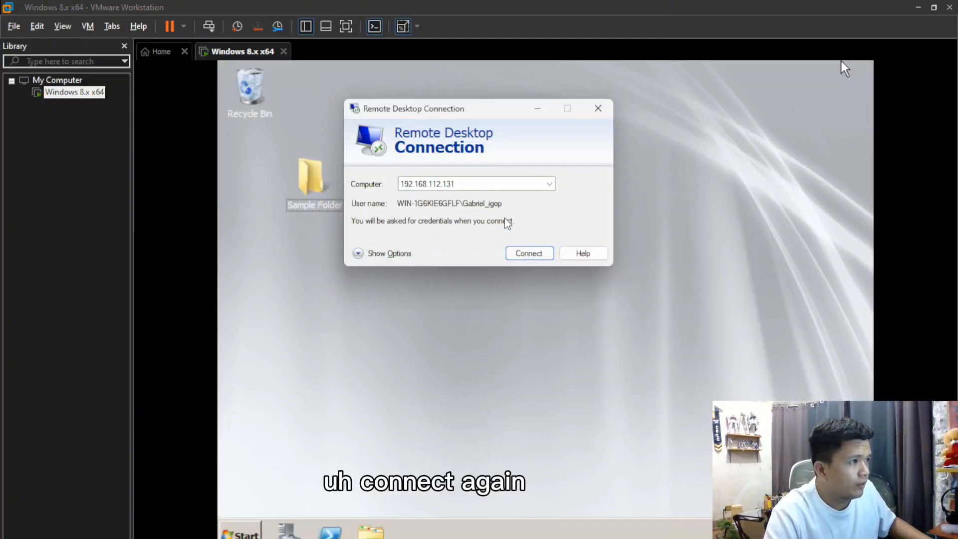
Reconnect to 192.168.112.131 with the account password and accept the certificate warning.
left_click(528, 254)
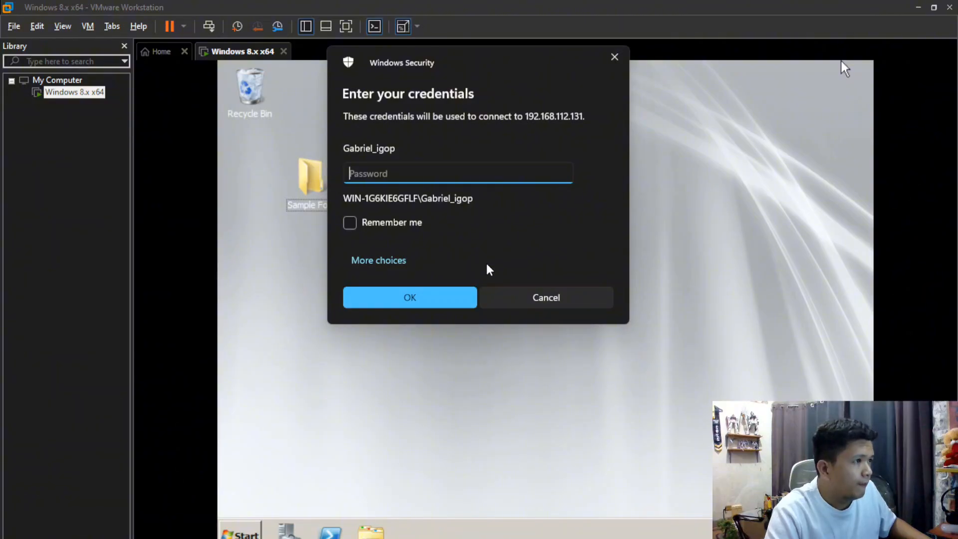
type("**********")
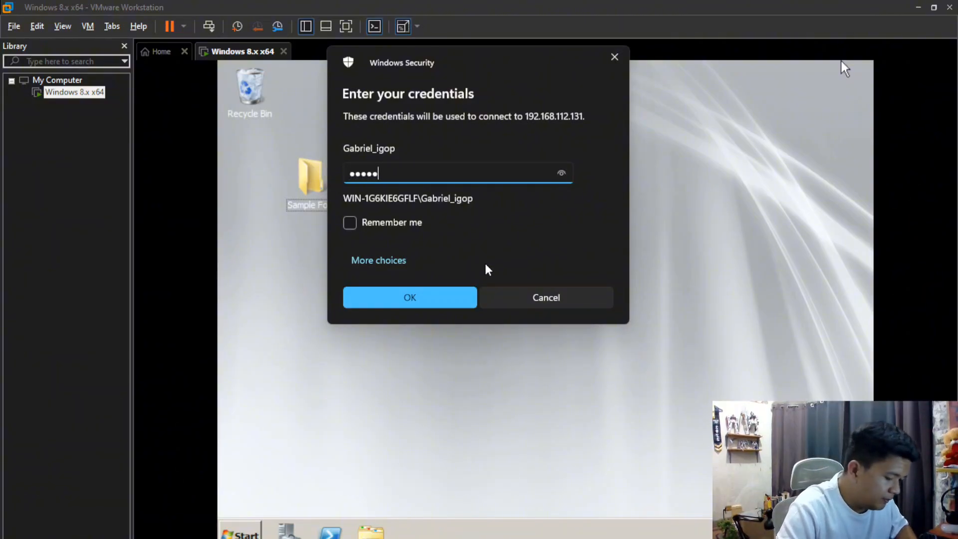
type("*******")
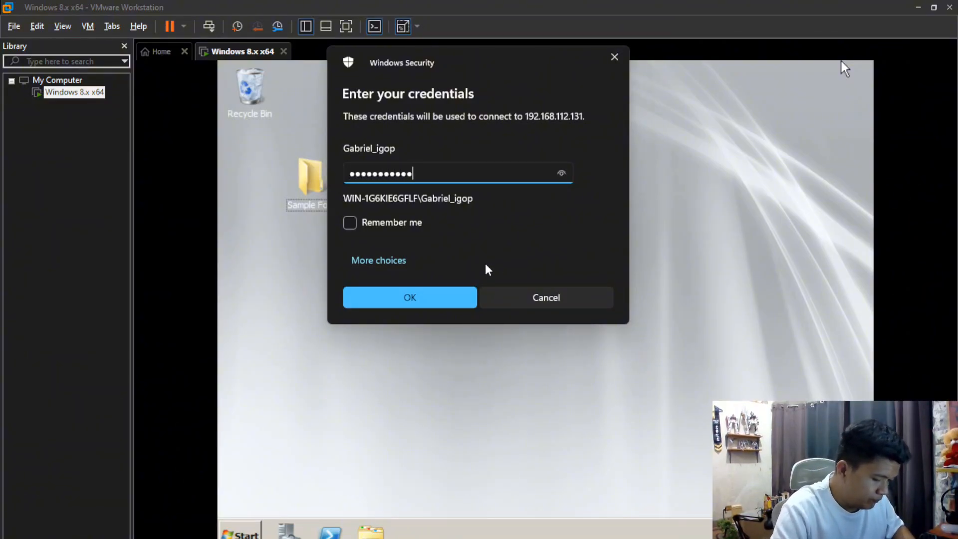
type("******")
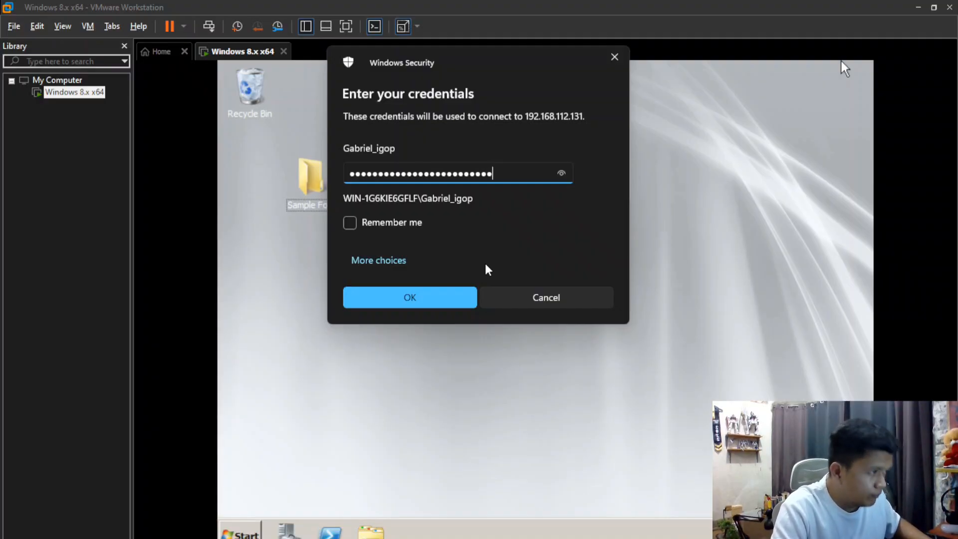
left_click(454, 295)
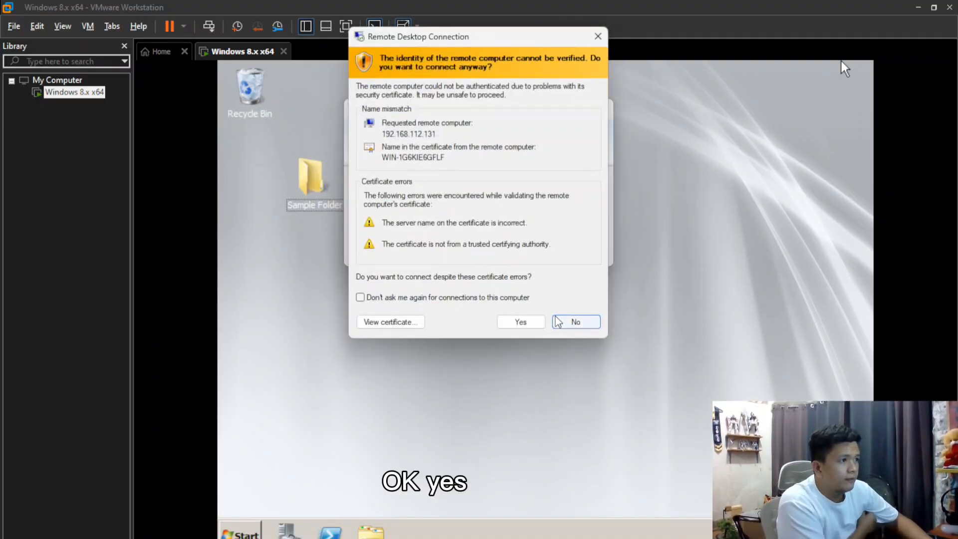
left_click(532, 322)
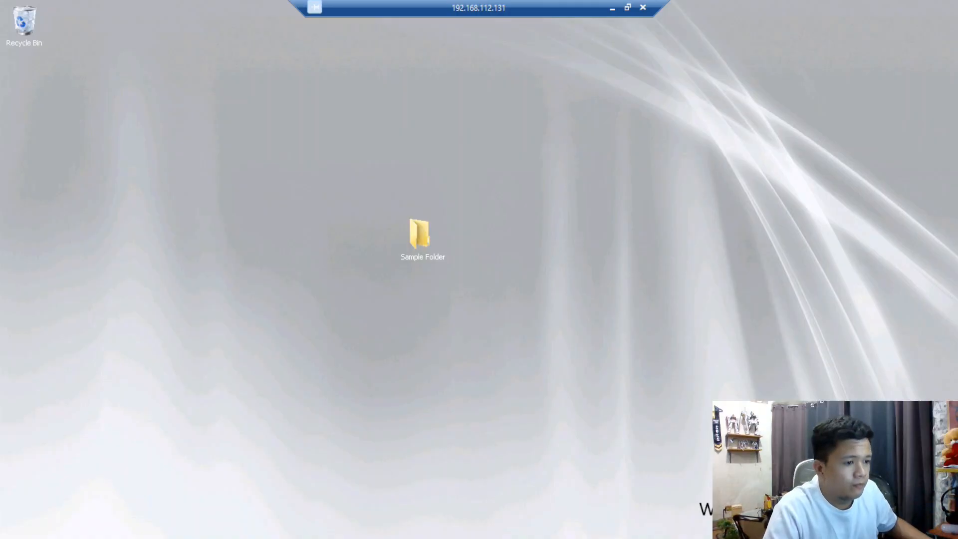
Launch Server Manager from the Start menu and go to Storage > Disk Management.
left_click(18, 538)
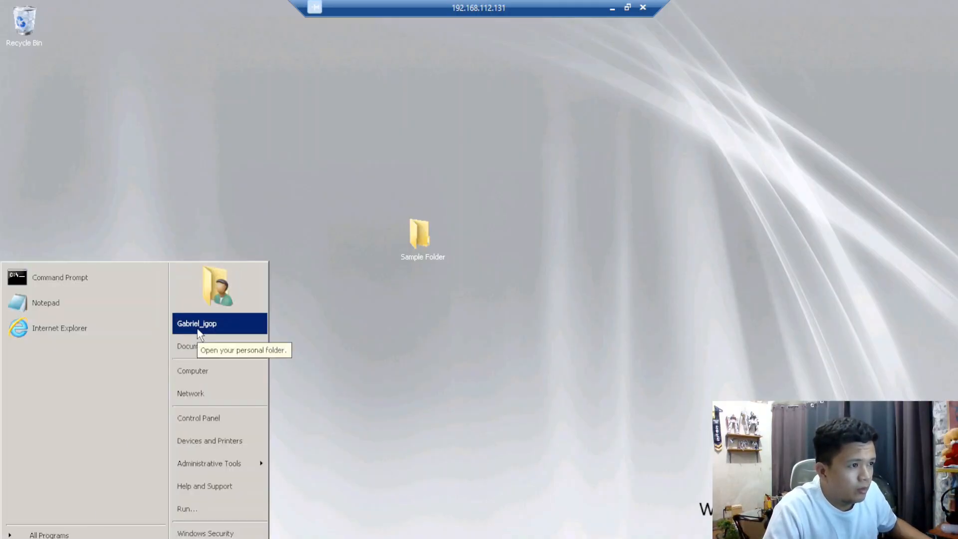
left_click(404, 469)
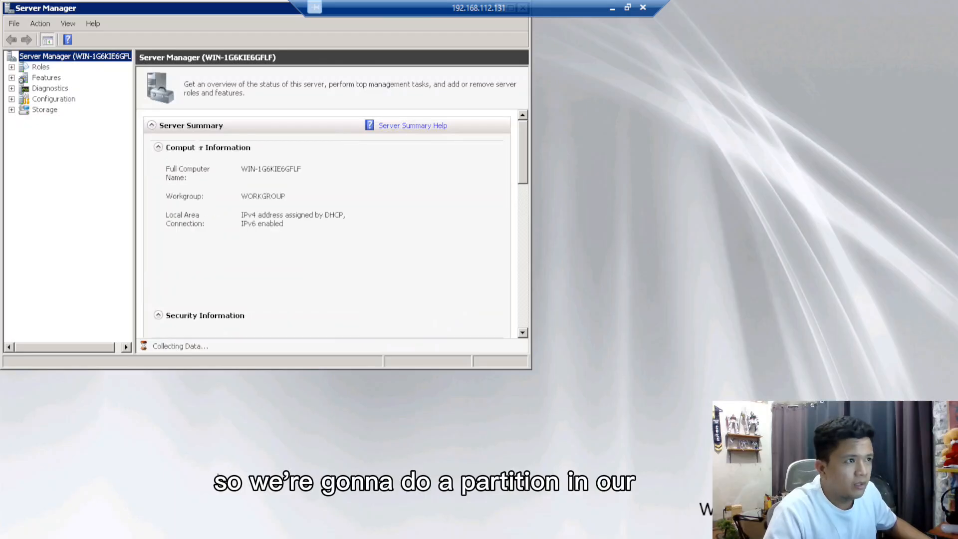
left_click(12, 110)
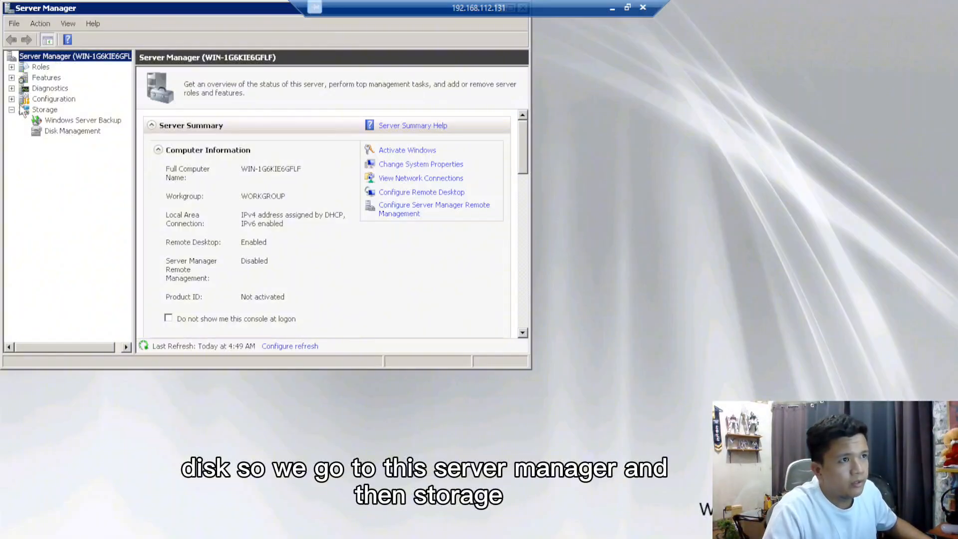
left_click(76, 132)
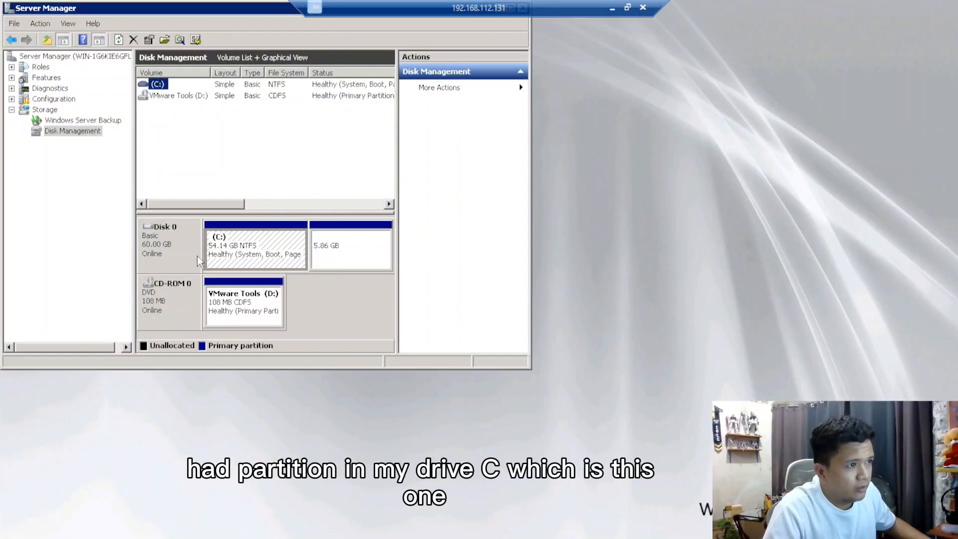
Shrink C: by 42034 MB to 13.09 GB, freeing 41.05 GB of unallocated space.
left_click(350, 249)
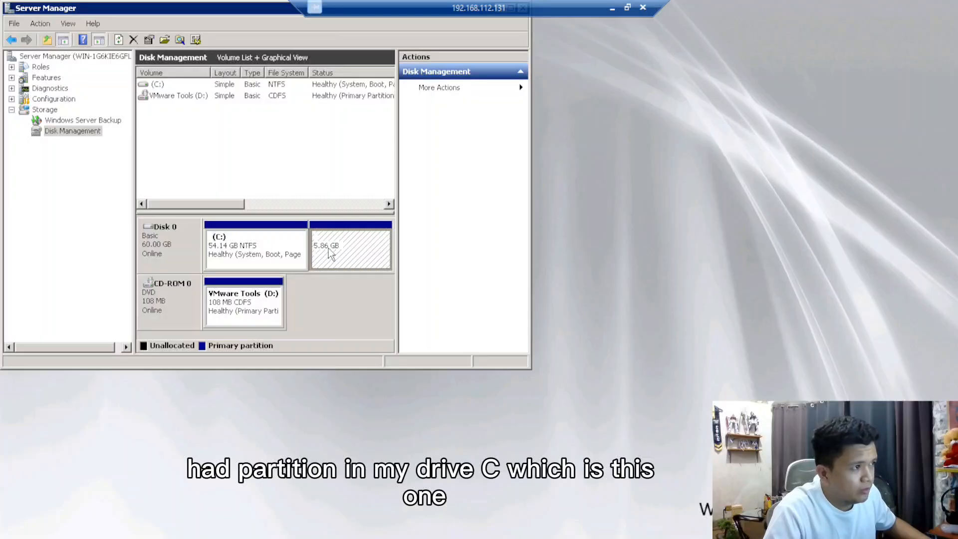
left_click(283, 252)
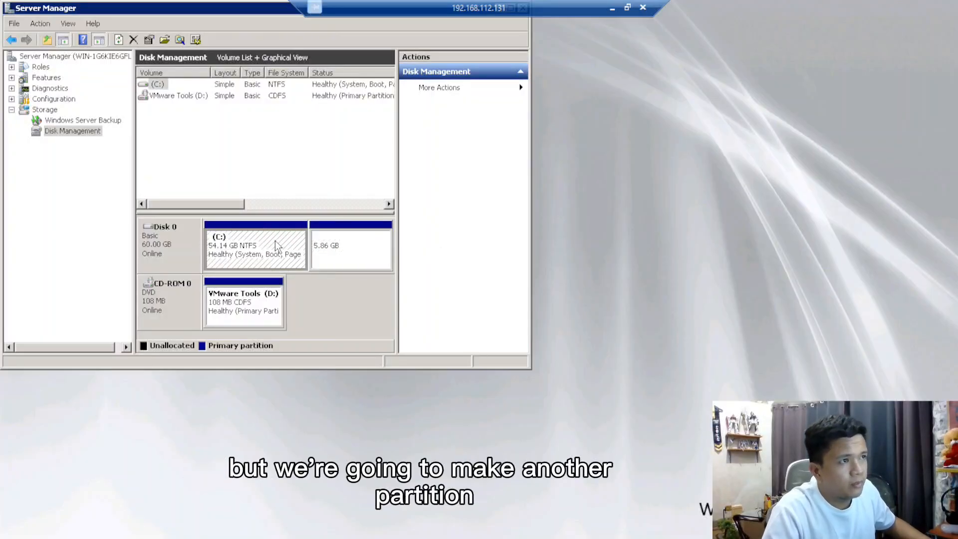
right_click(276, 242)
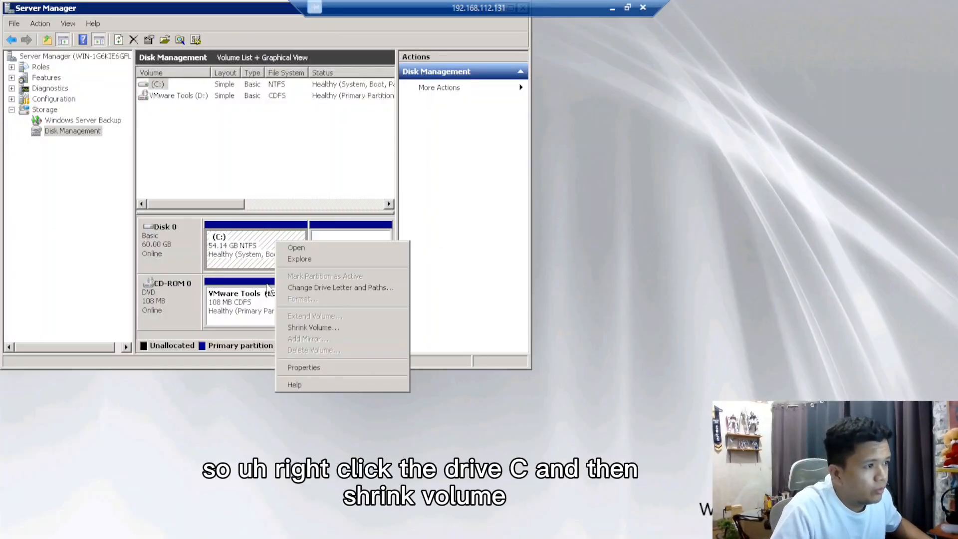
right_click(254, 247)
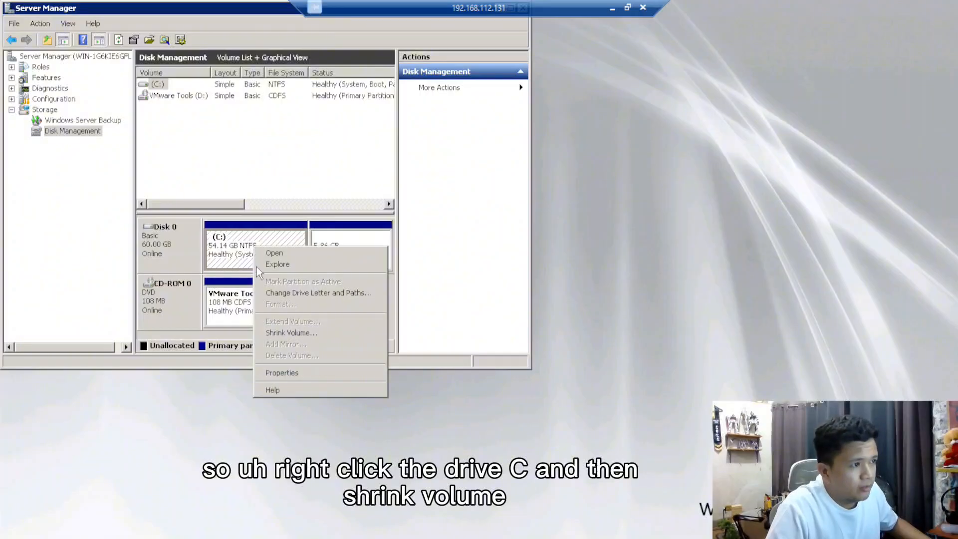
left_click(296, 333)
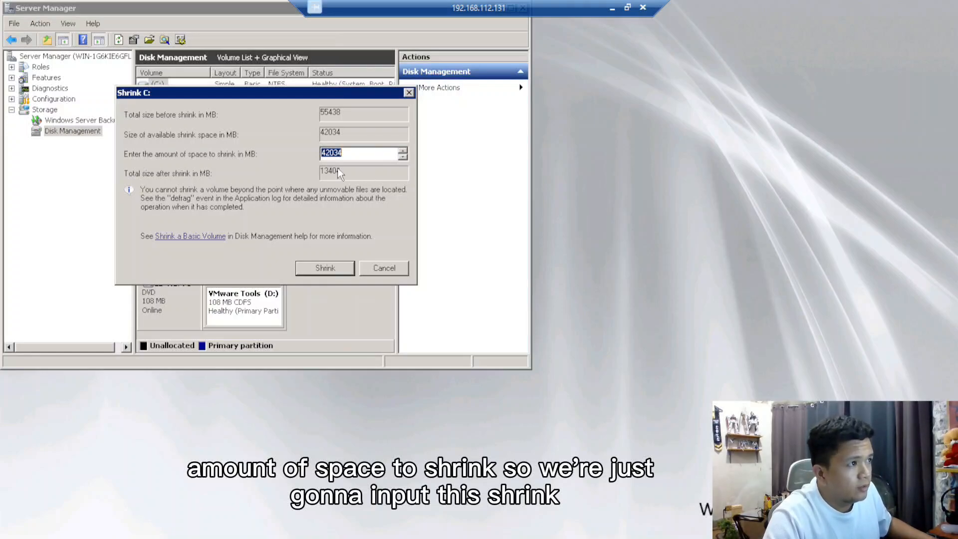
left_click(348, 265)
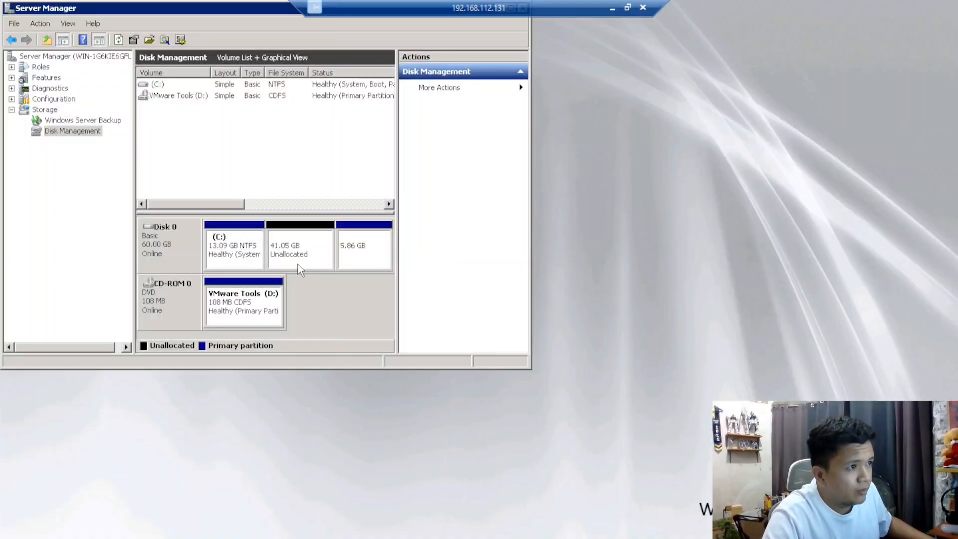
right_click(295, 248)
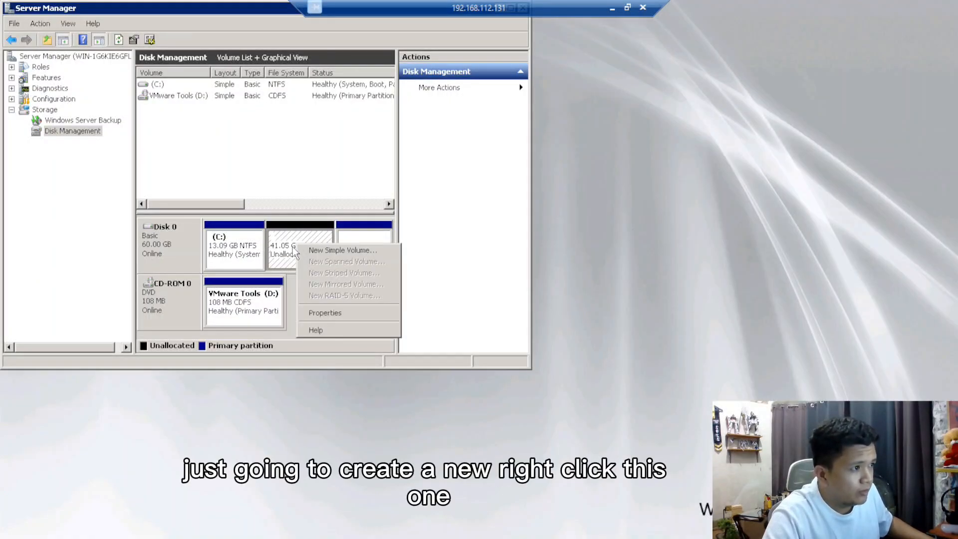
Create a 42033 MB simple volume as drive E:, quick-formatted NTFS, labelled New Volume.
right_click(283, 239)
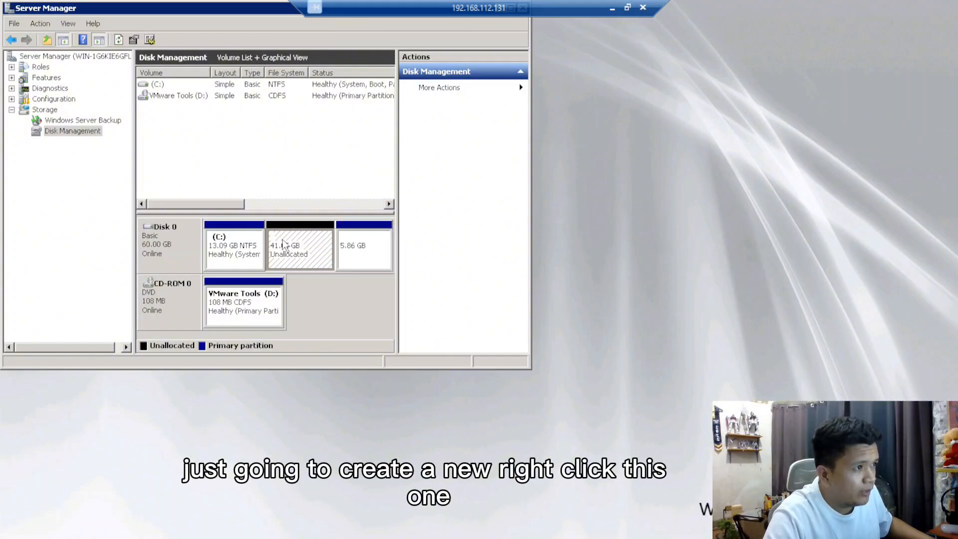
left_click(305, 248)
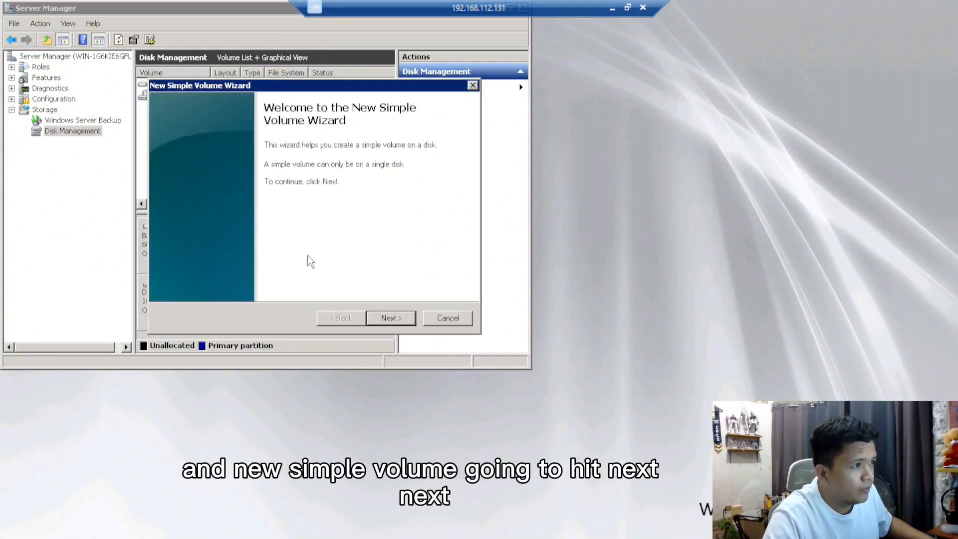
left_click(391, 317)
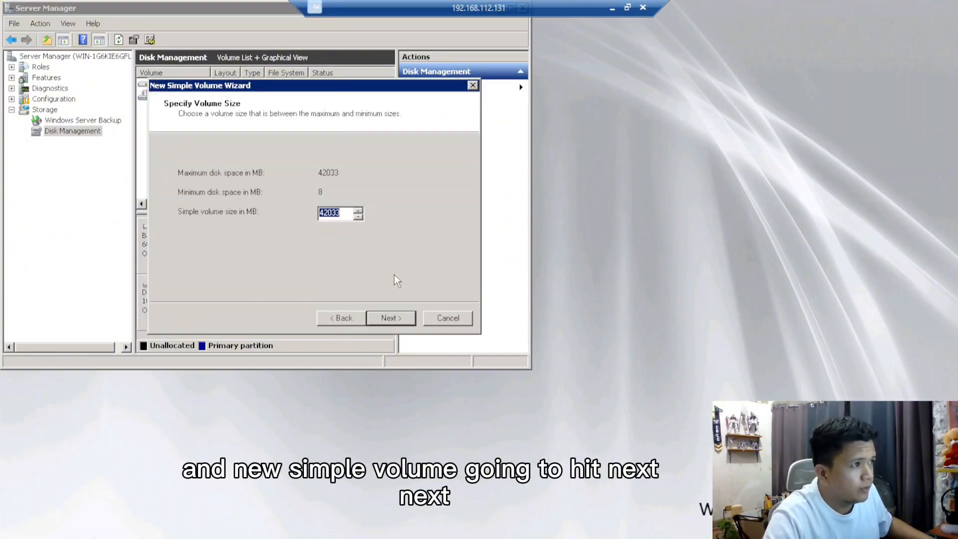
left_click(399, 318)
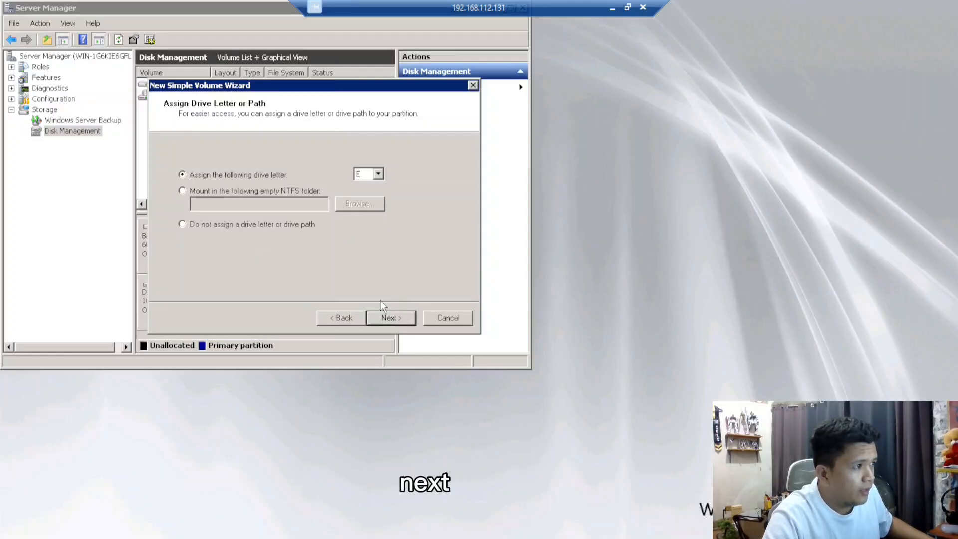
left_click(386, 318)
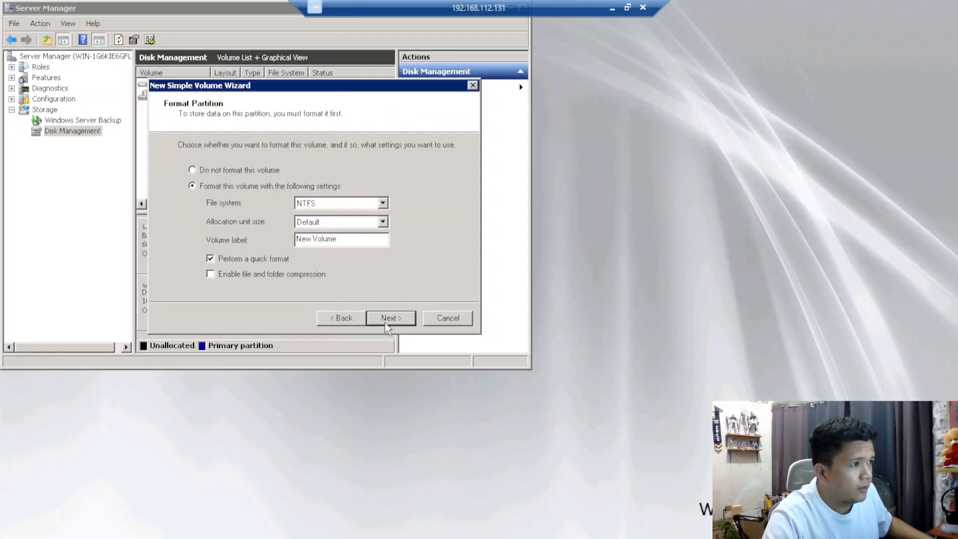
left_click(387, 321)
left_click(389, 320)
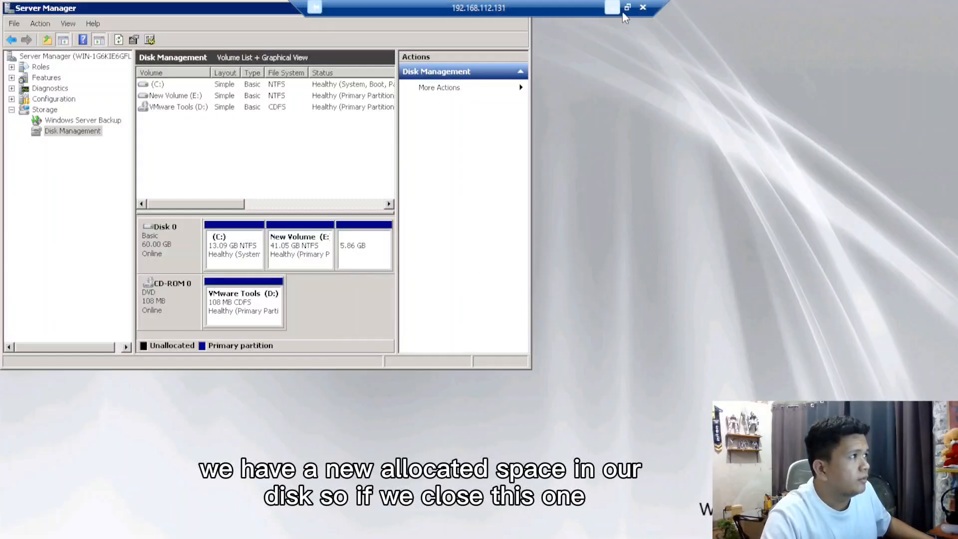
Disconnect the Remote Desktop session and bring up the VM's logon prompt.
left_click(642, 7)
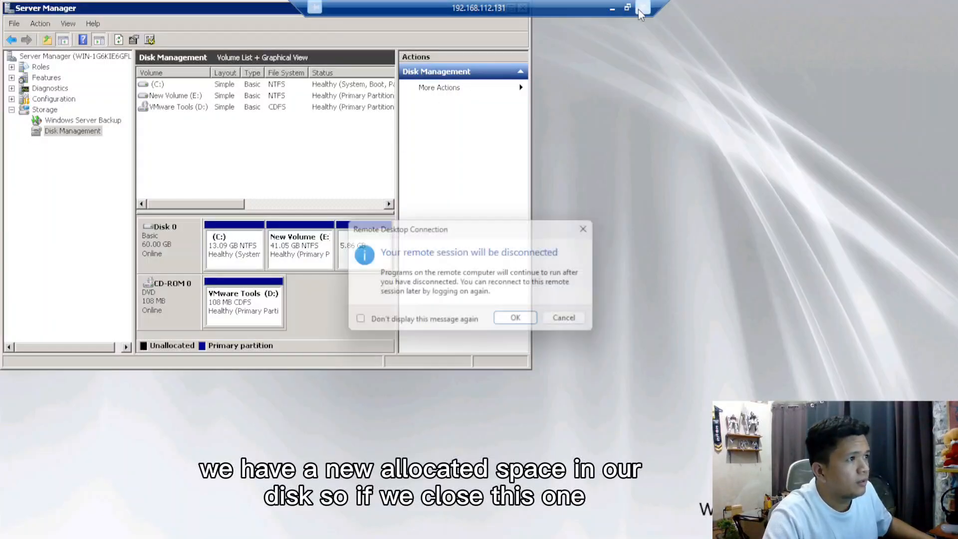
left_click(520, 322)
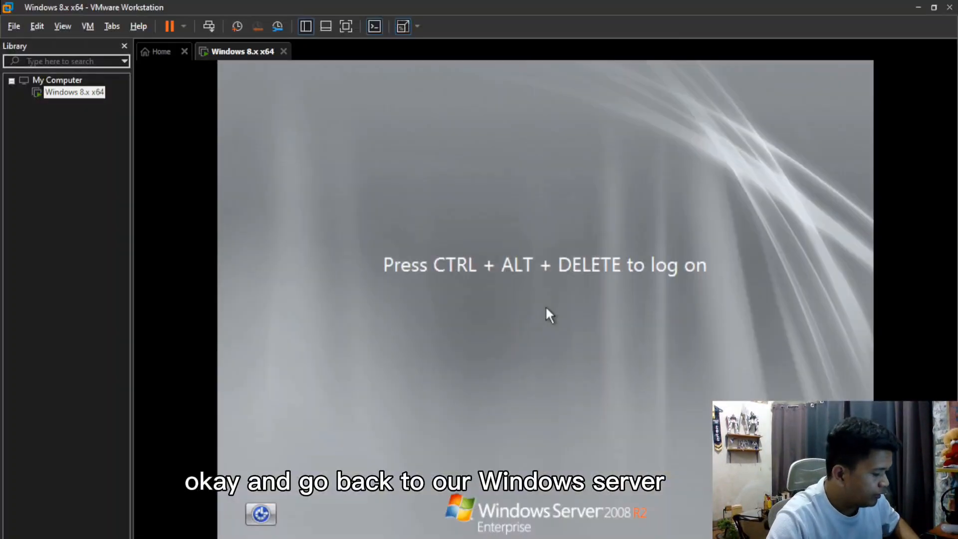
key("ctrl+alt+Insert")
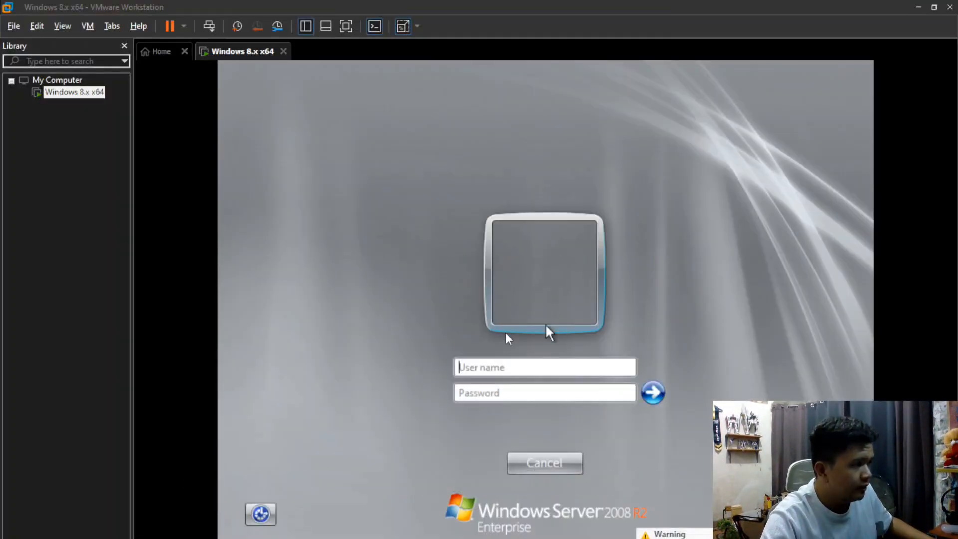
left_click(545, 324)
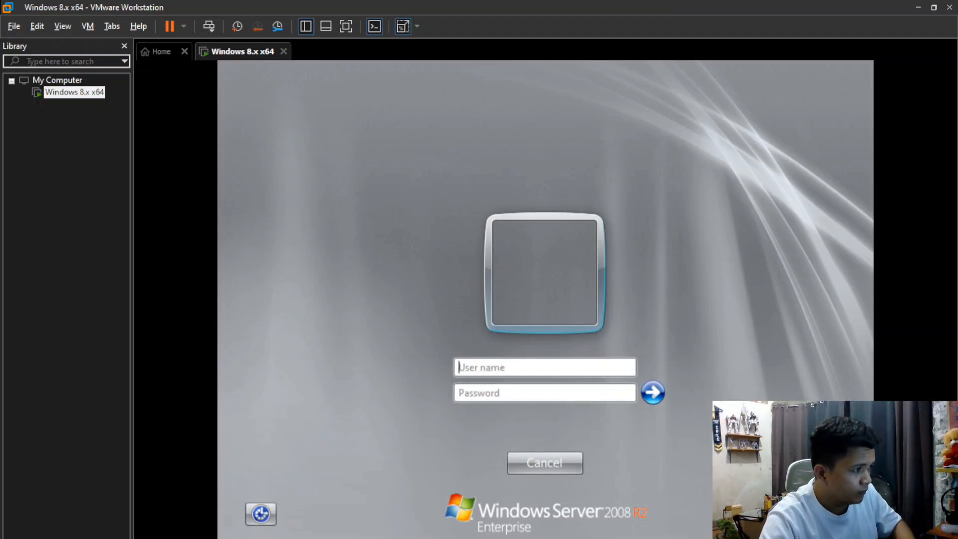
Log on at the VM console with the account's user name and password.
type("Gabriel")
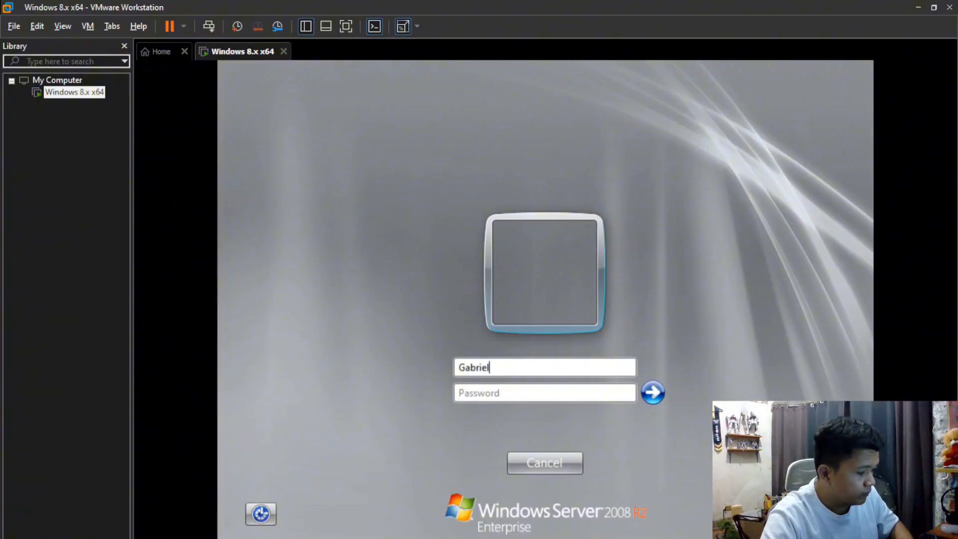
type("_igop")
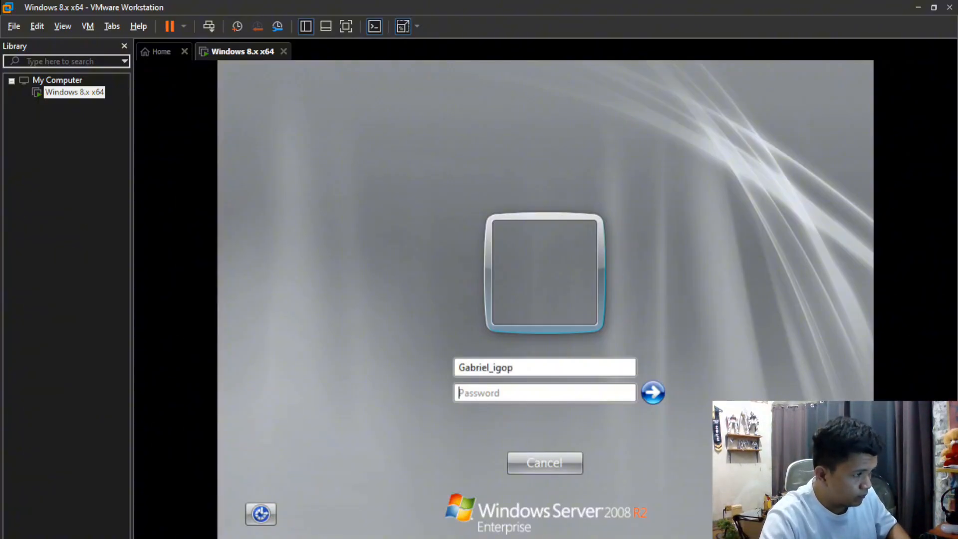
type("•")
key("BackSpace")
type("••••••")
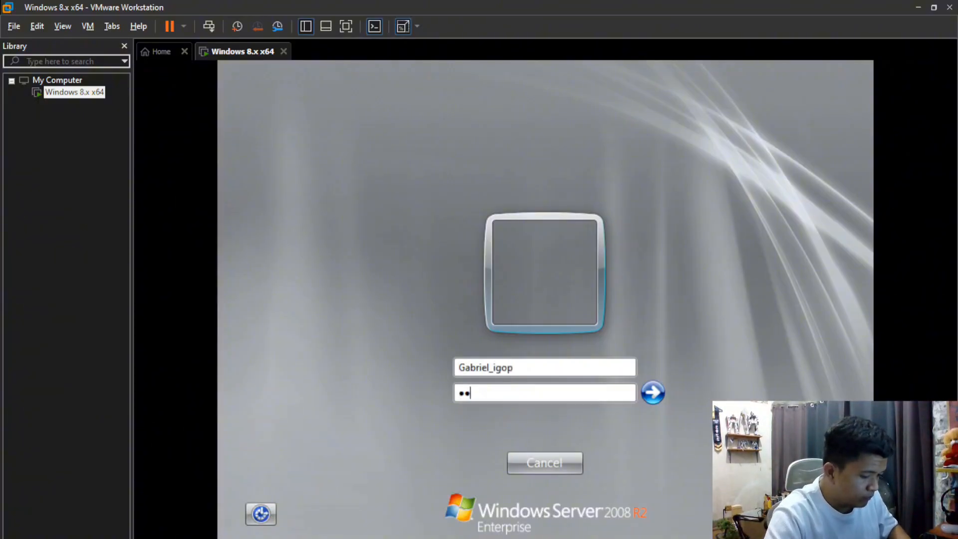
type("••••••")
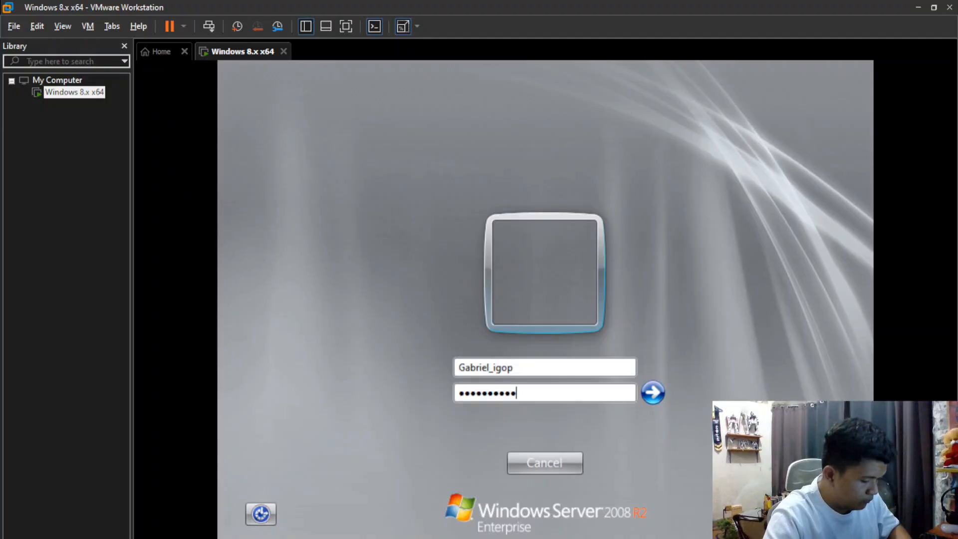
type("•••••••••")
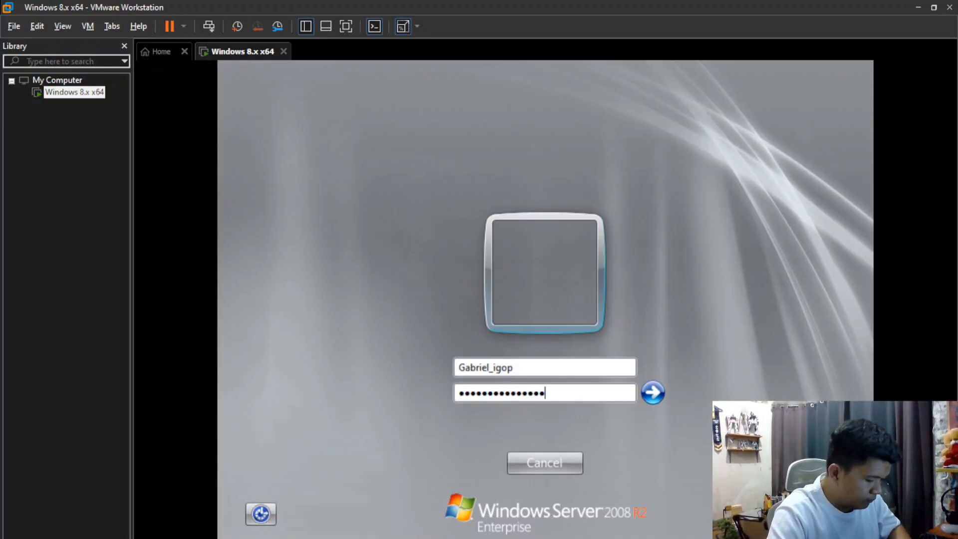
type("••••")
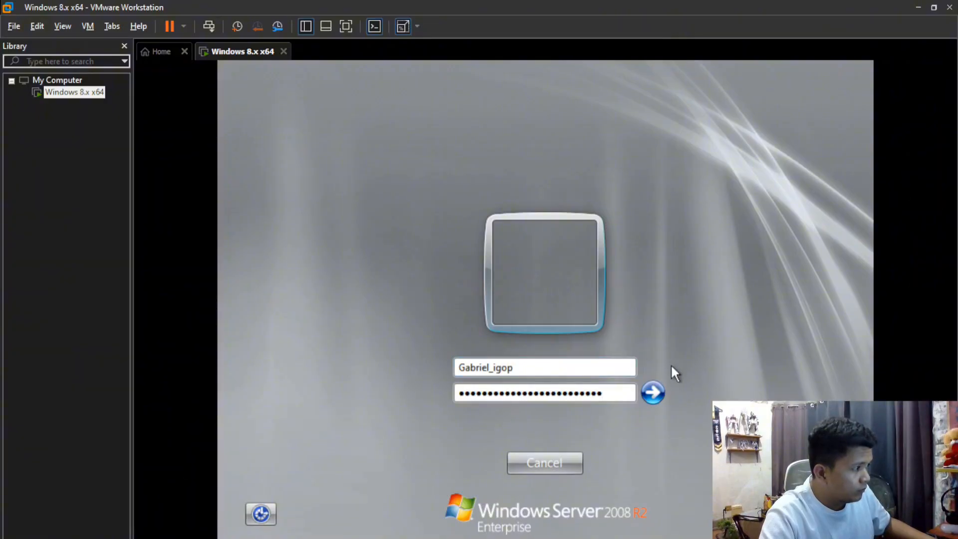
key("Return")
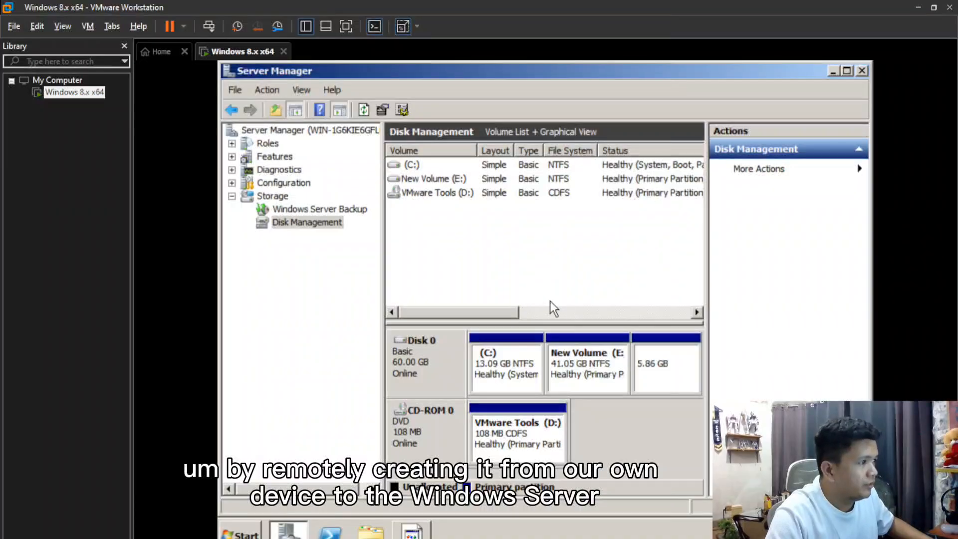
Check New Volume (E:) and the 5.86 GB unallocated space in Disk Management.
left_click(598, 382)
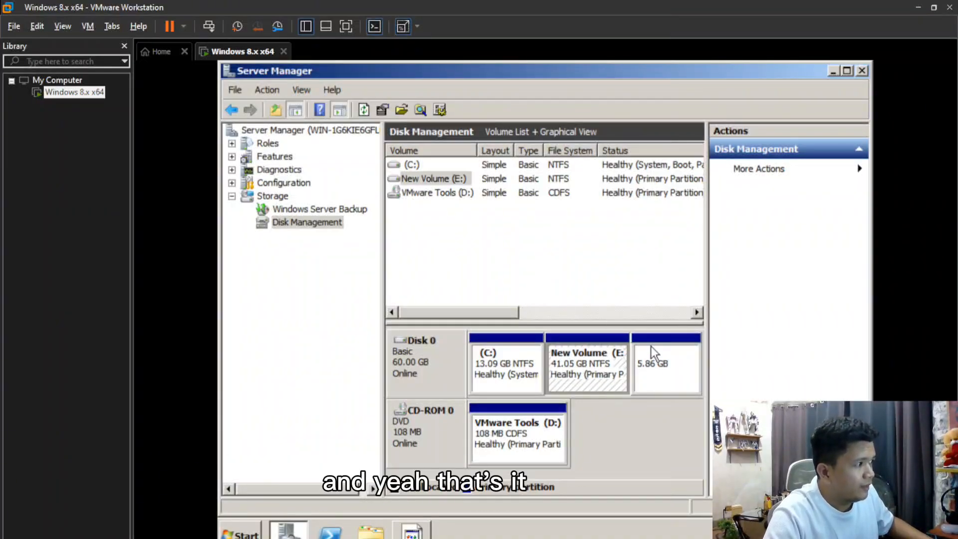
left_click(669, 381)
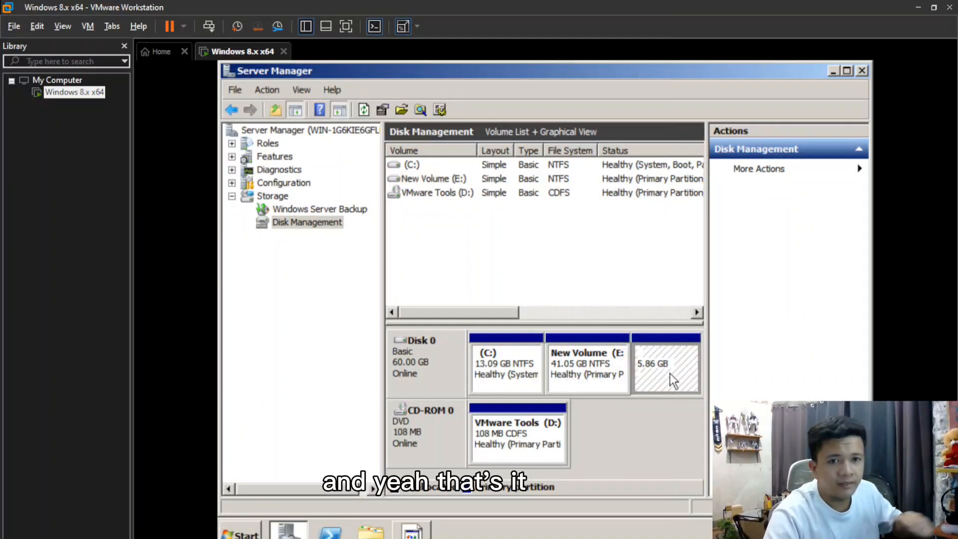